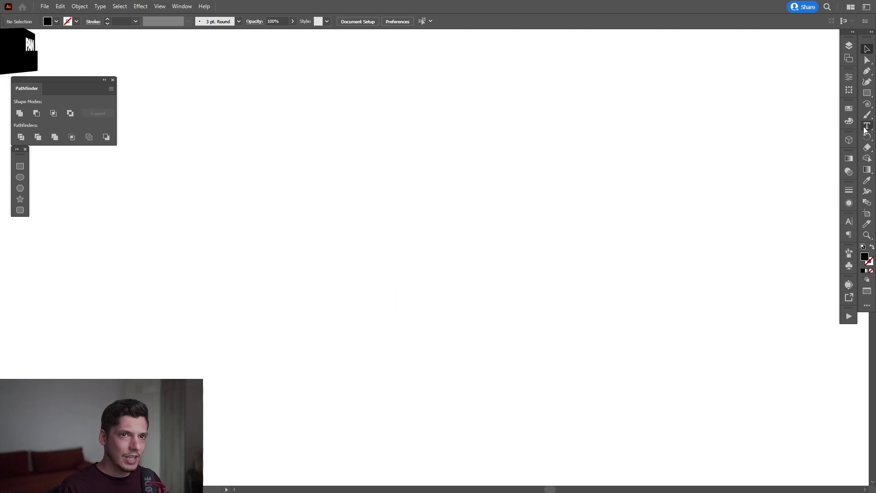
Type PAN / TER as two-line text, scale it up to about 147 pt, and centre it.
click(452, 200)
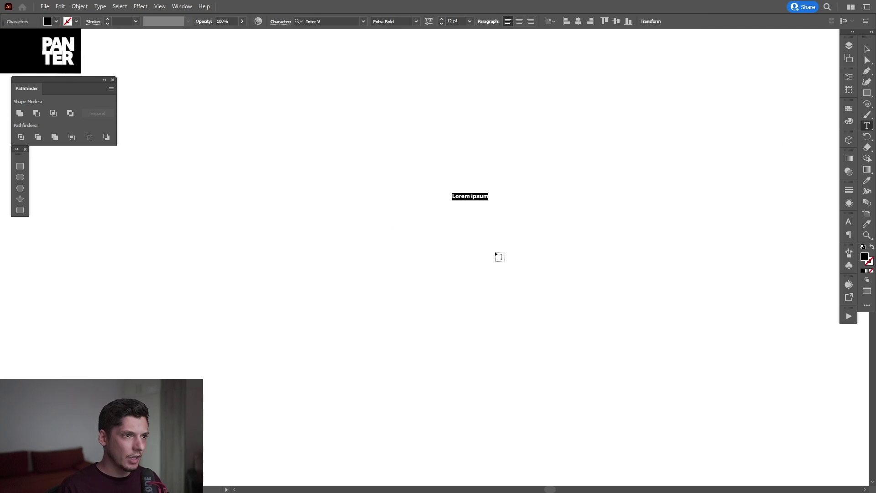
text(PAN TER)
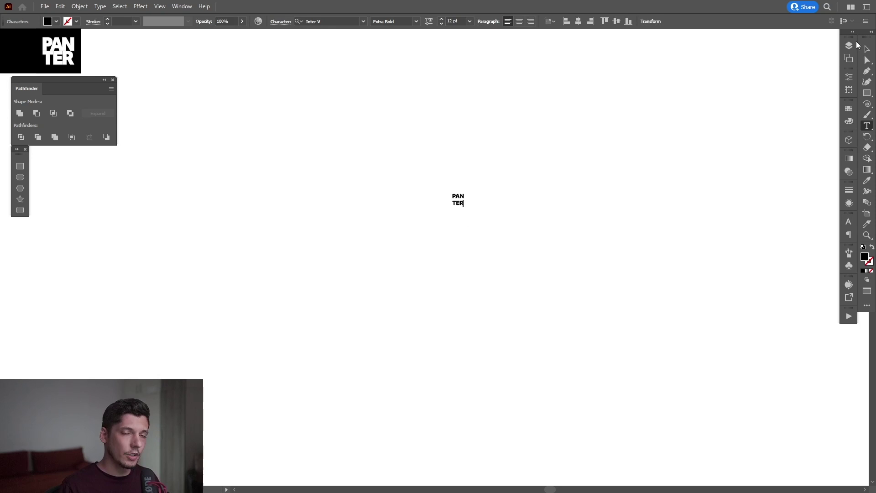
click(868, 49)
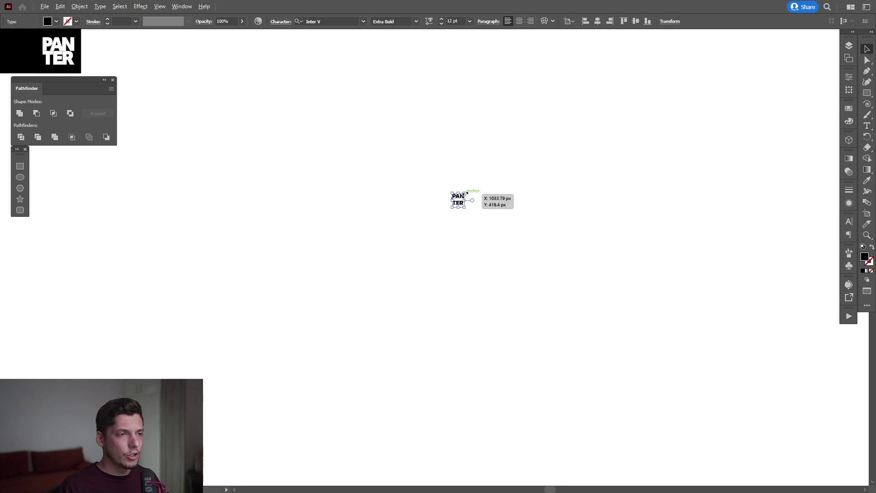
drag(466, 194, 532, 113)
drag(467, 161, 458, 208)
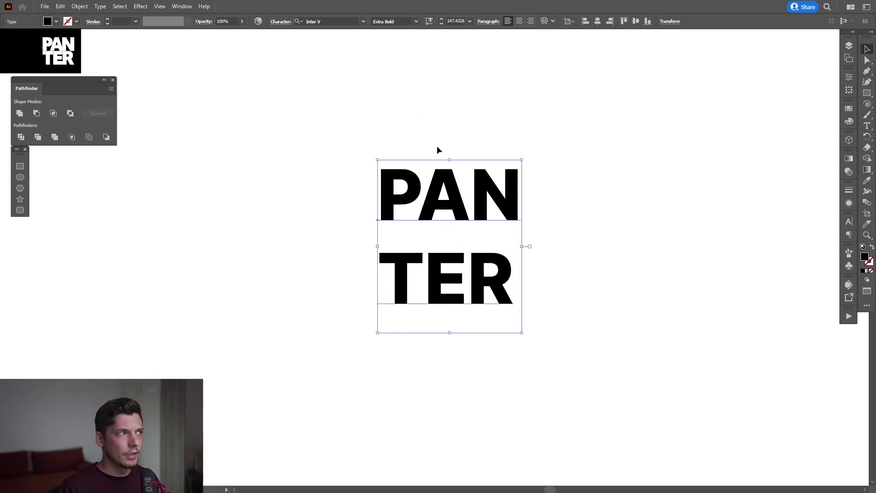
Expand the PAN/TER text into outlined shapes with Object and Fill checked.
click(80, 7)
click(112, 112)
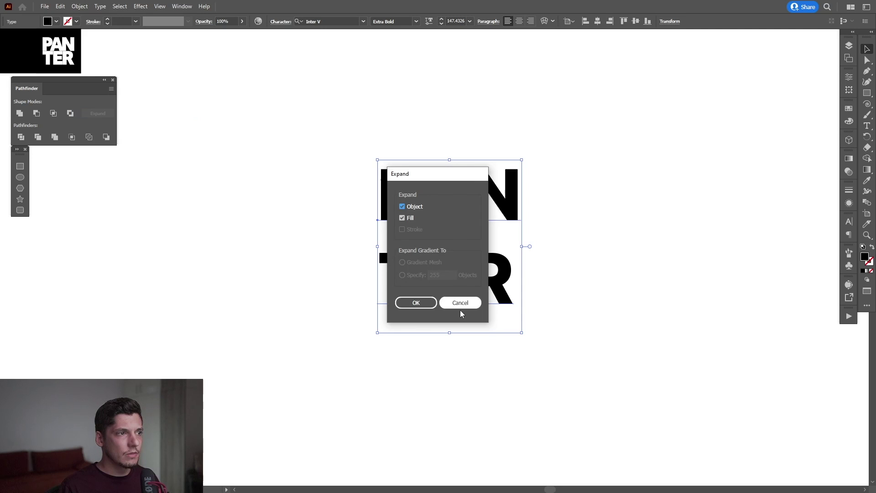
click(417, 303)
Change the letters' fill from black to a grey swatch.
click(850, 110)
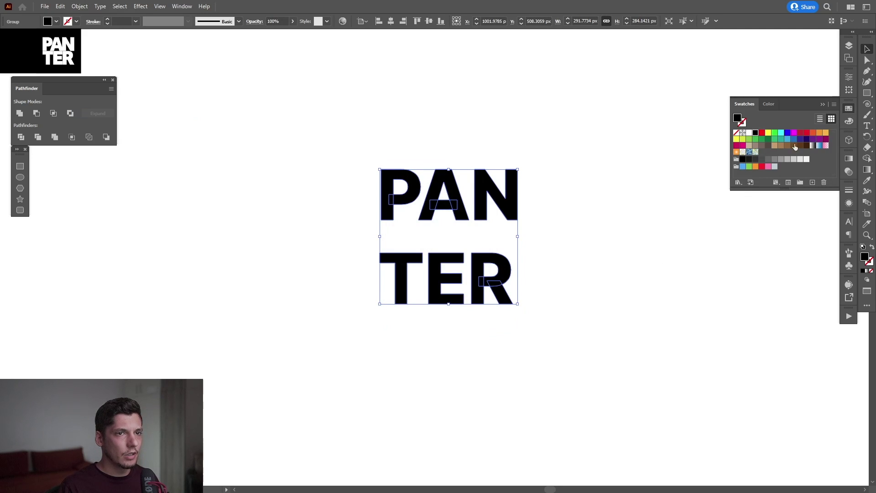
click(780, 160)
click(823, 104)
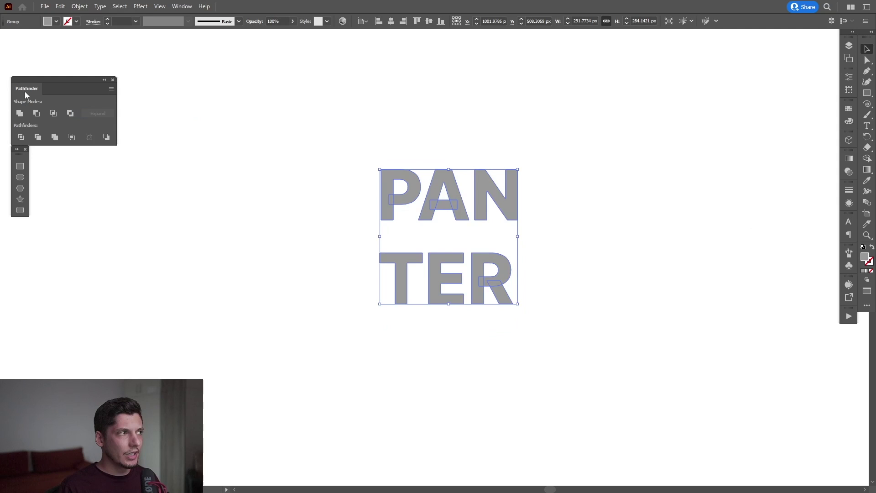
scroll(409, 215, up, 5)
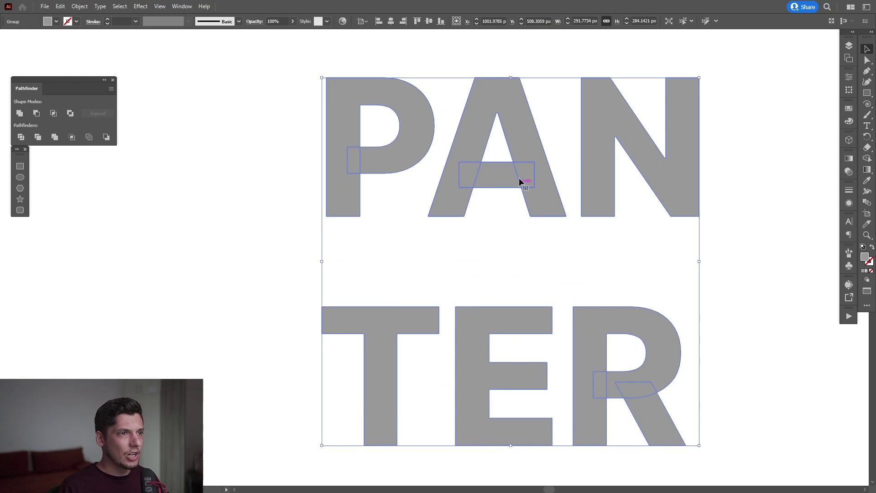
scroll(519, 162, up, 5)
scroll(364, 181, down, 5)
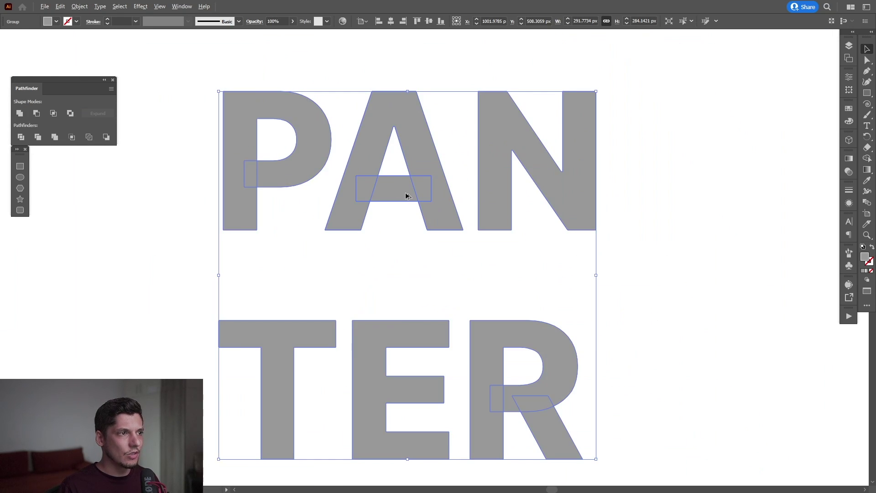
scroll(249, 168, up, 3)
scroll(301, 173, down, 3)
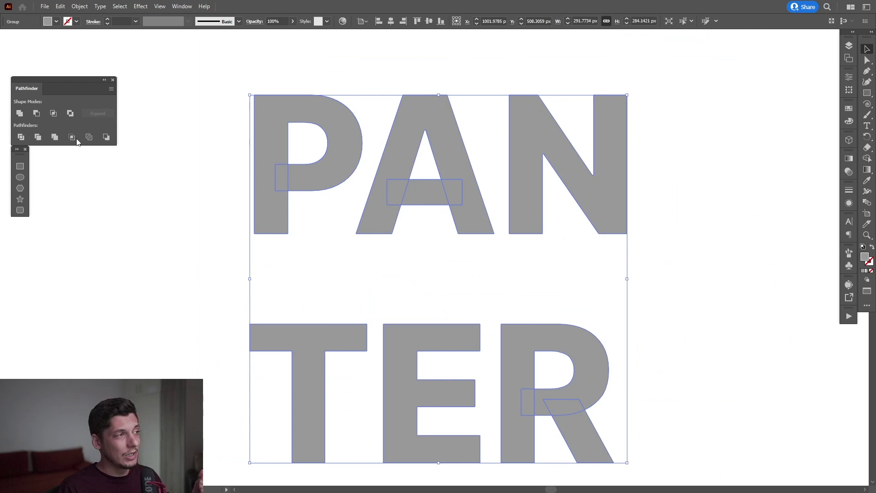
Unite the overlapping letter pieces with Pathfinder and ungroup the PAN TER letters into separate shapes.
click(20, 116)
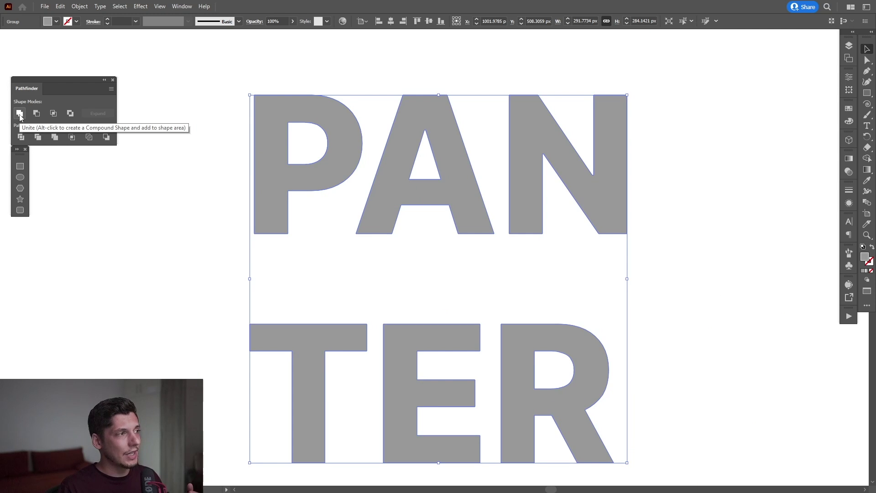
drag(483, 257, 486, 239)
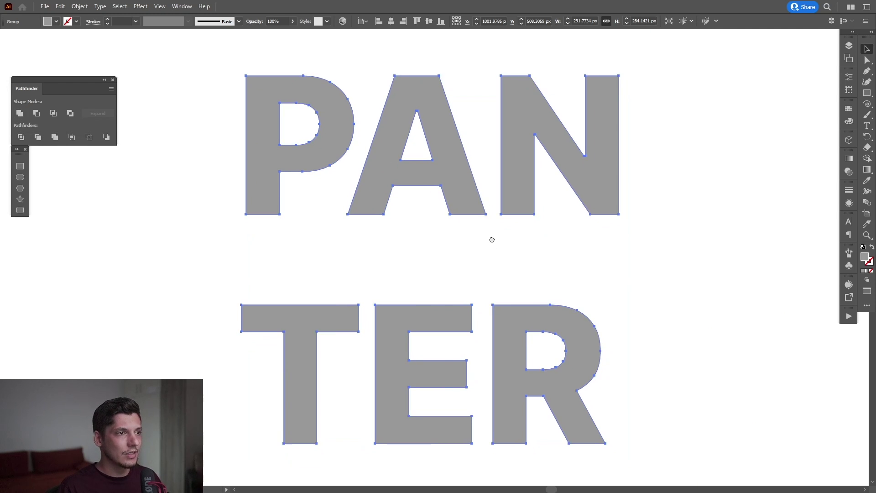
right_click(465, 233)
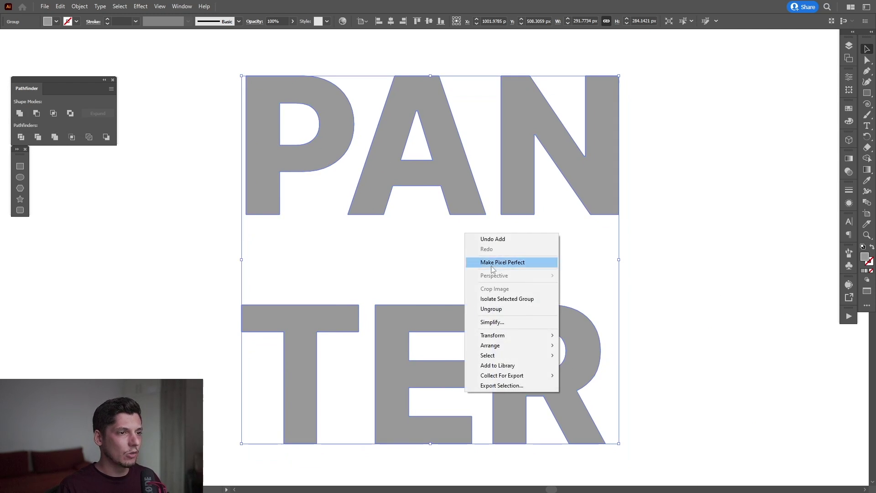
click(501, 307)
click(466, 254)
scroll(467, 253, down, 1)
drag(466, 254, 463, 273)
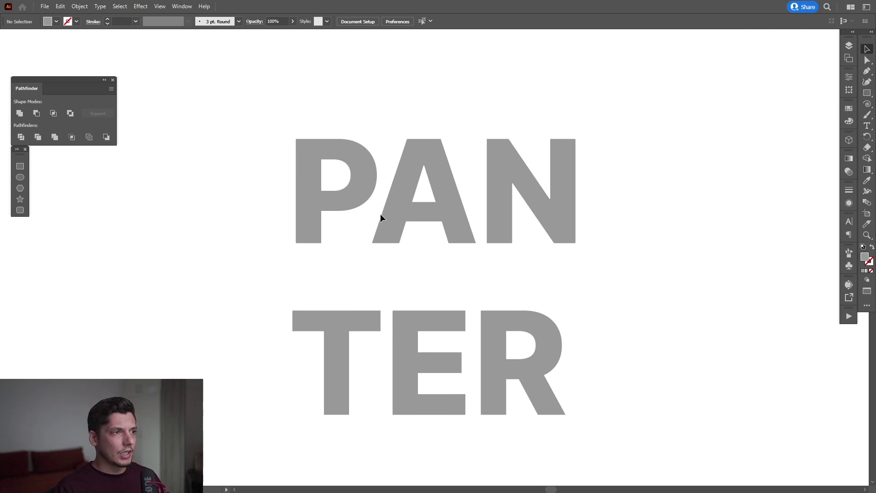
Select the P and apply Effect > 3D and Materials > 3D (Classic) > Extrude & Bevel (Classic).
click(351, 197)
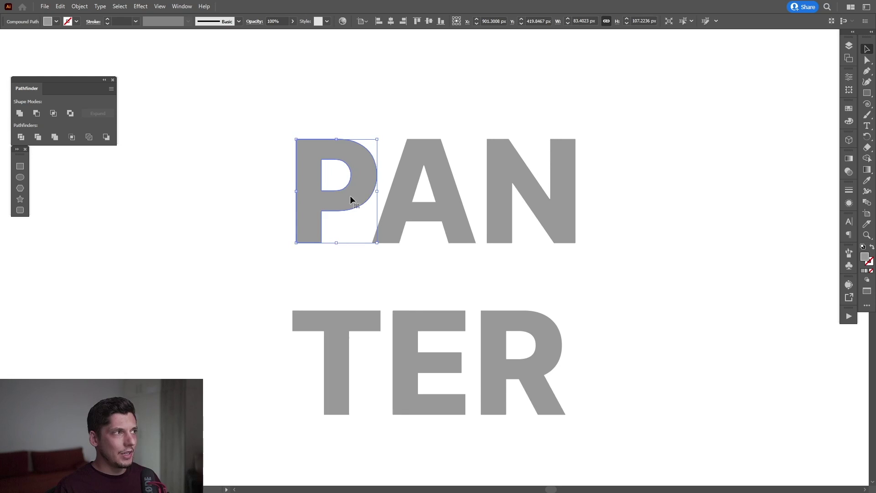
drag(352, 198, 300, 200)
click(141, 6)
mouse_move(172, 61)
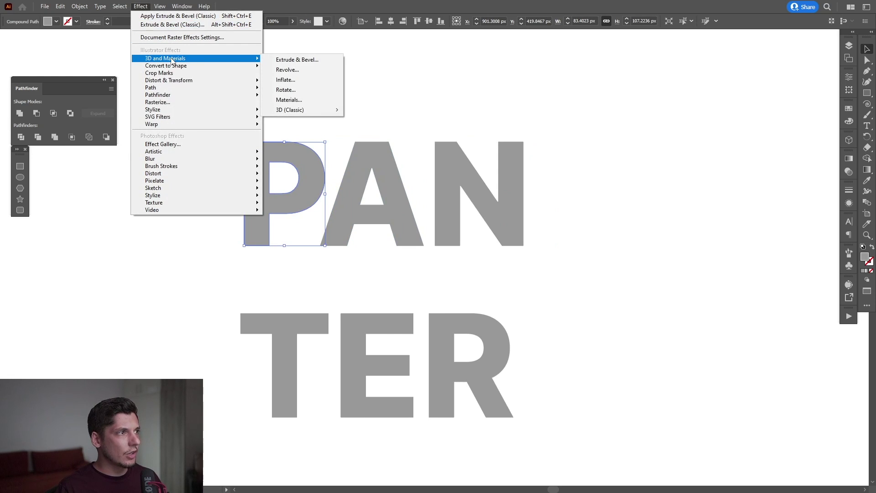
mouse_move(293, 113)
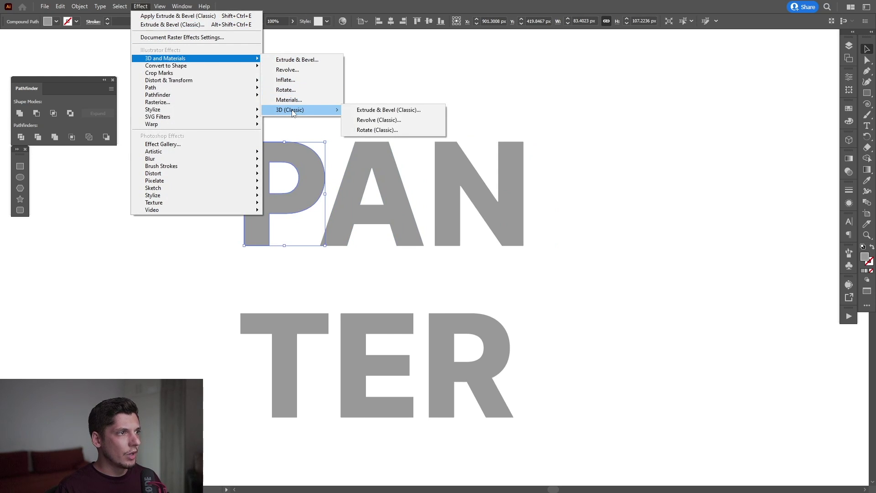
click(371, 111)
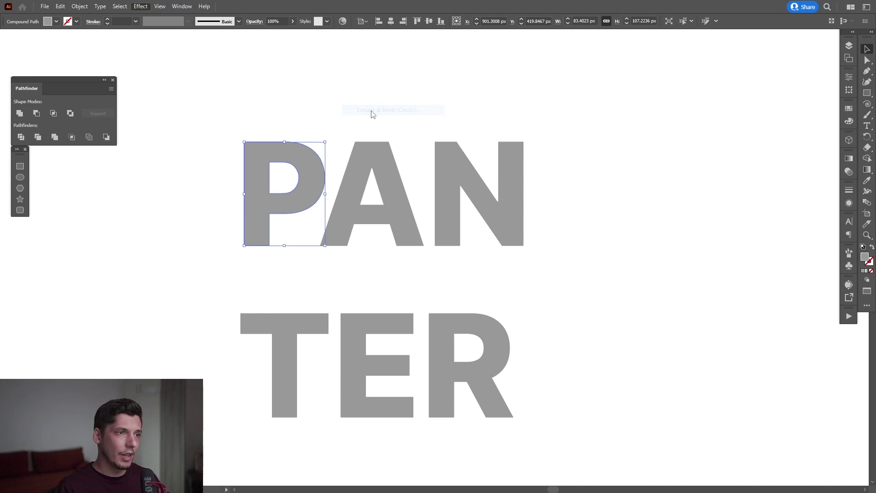
Set the P's extrusion to Isometric Left with 178 pt depth and apply it.
drag(651, 123, 645, 111)
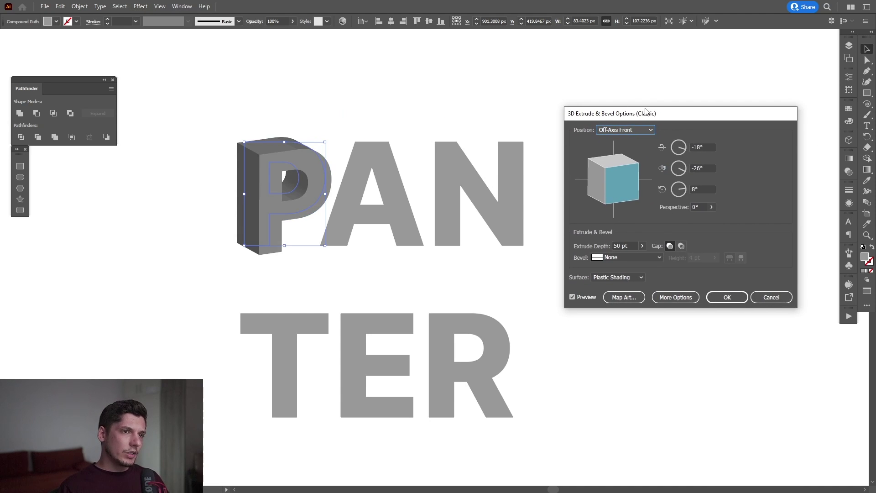
click(624, 129)
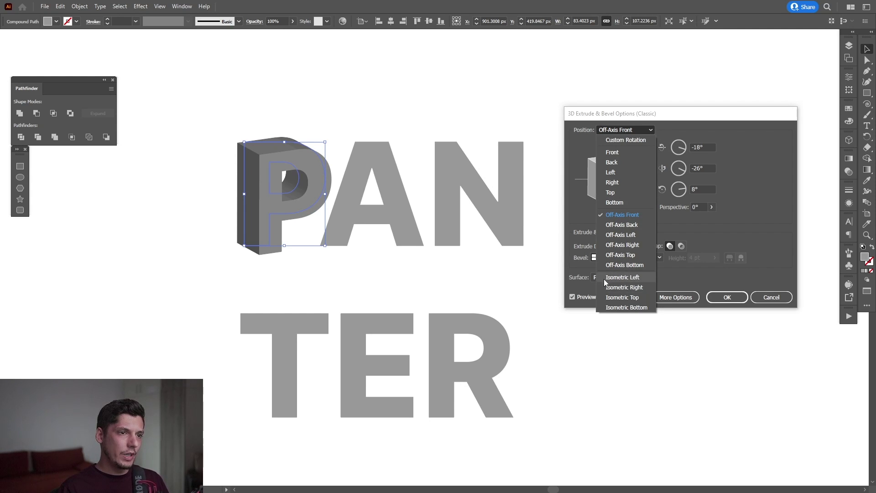
click(642, 278)
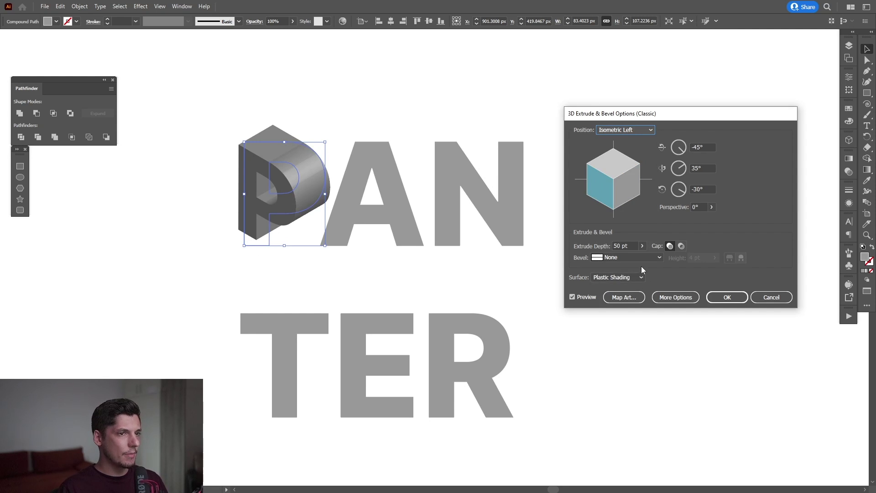
click(643, 246)
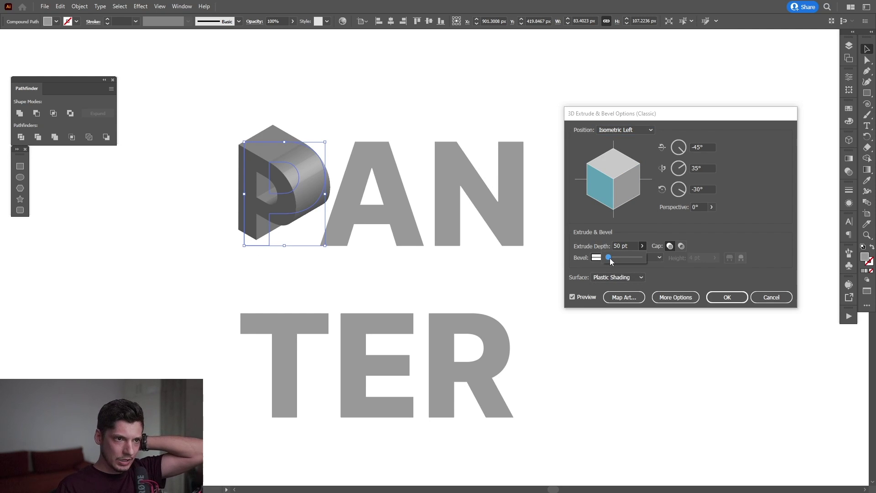
drag(613, 259, 612, 258)
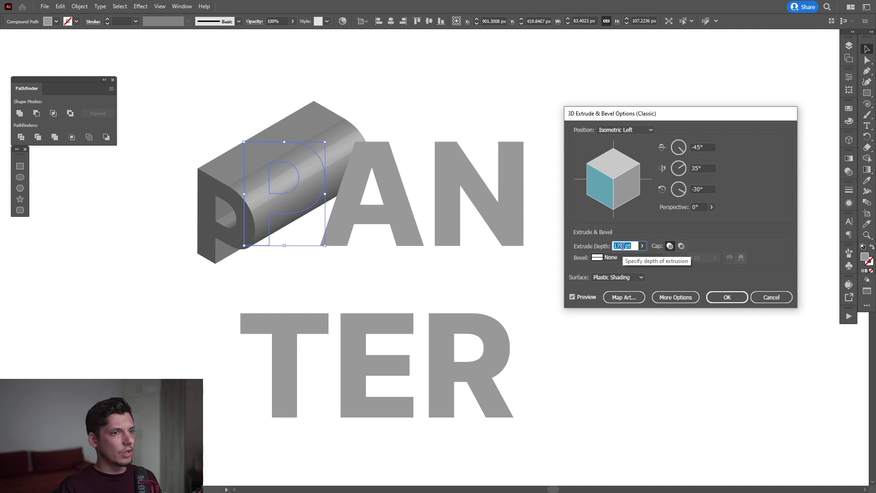
click(728, 297)
click(394, 236)
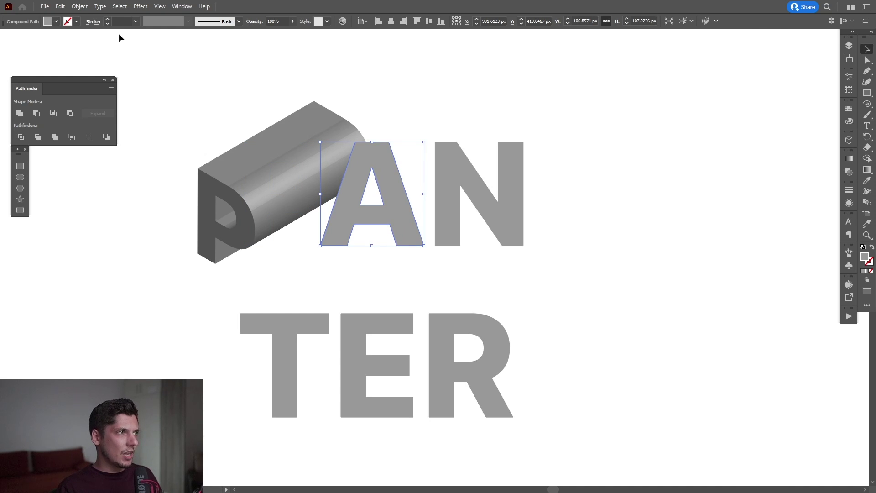
Extrude the A in 3D Classic with Isometric Right position and 162 pt depth.
click(141, 6)
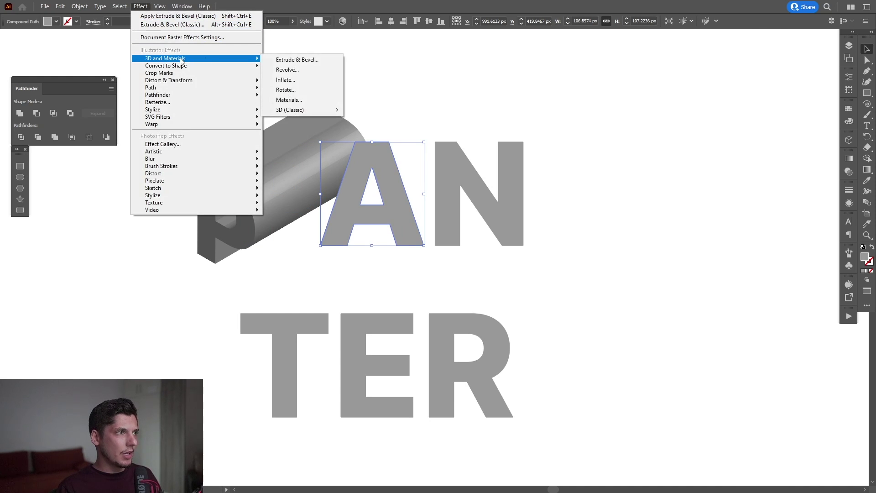
mouse_move(315, 110)
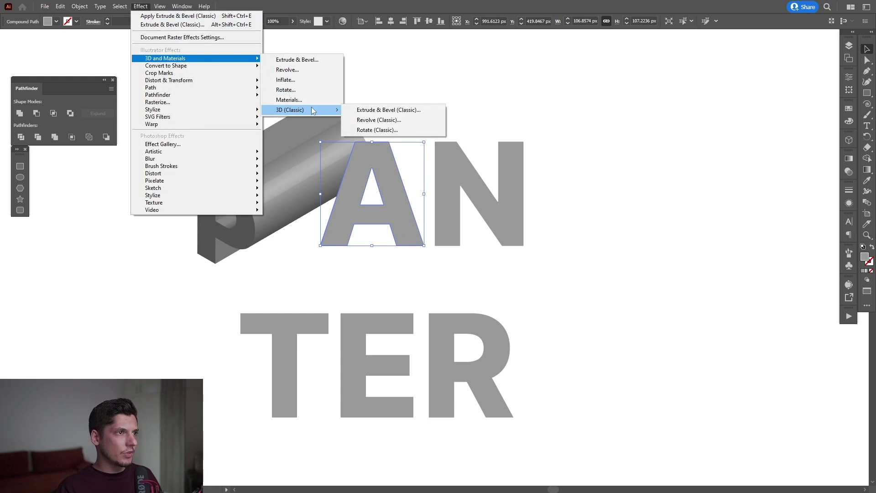
click(398, 111)
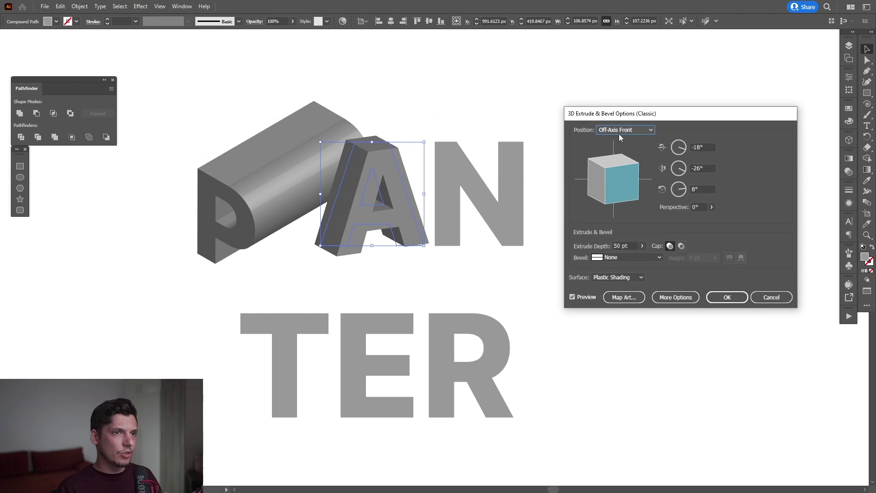
click(625, 130)
click(632, 283)
click(642, 246)
drag(608, 258, 612, 256)
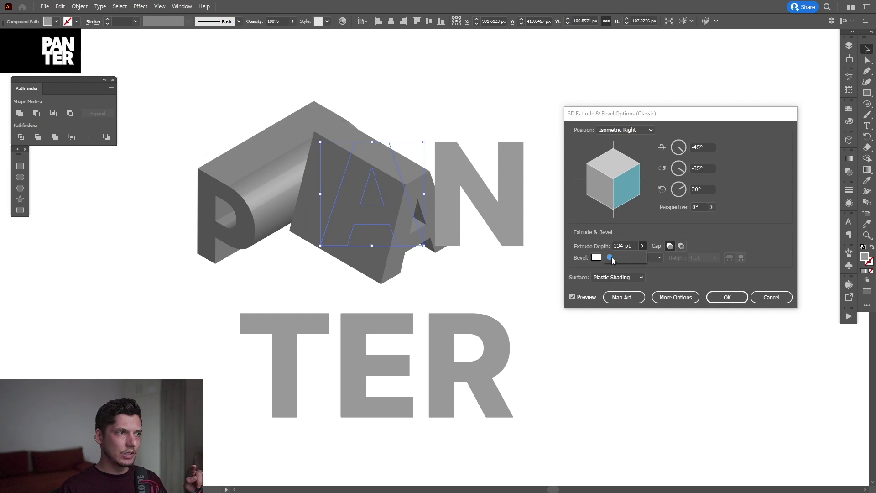
click(726, 297)
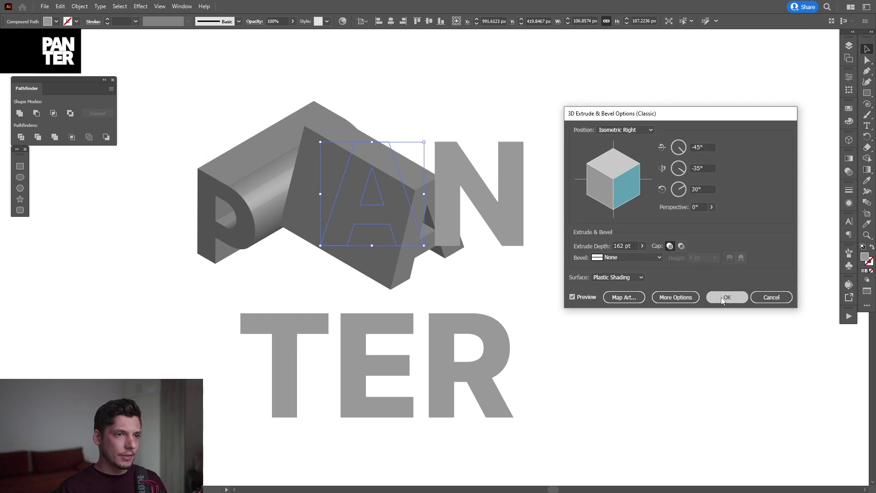
Give the N an Isometric Top 50 pt extrusion and move it beside the A.
click(493, 219)
key(ctrl+alt+shift+e)
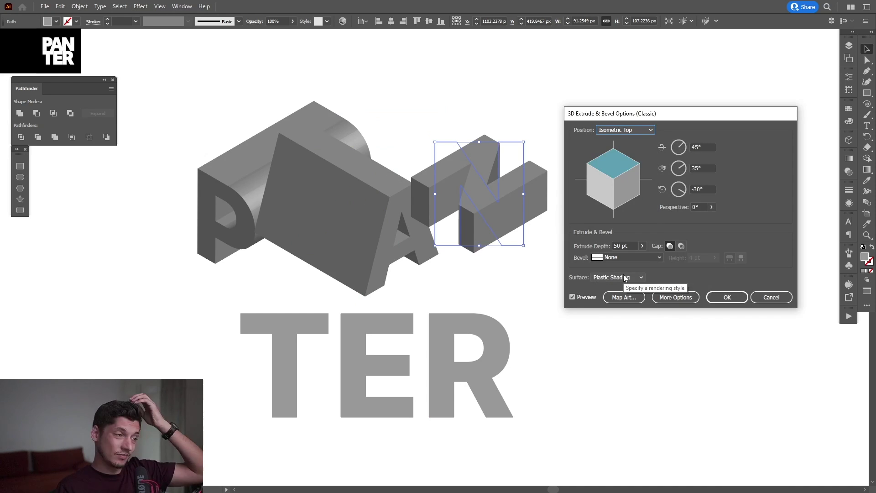
key(Return)
drag(459, 183, 419, 245)
scroll(382, 137, up, 2)
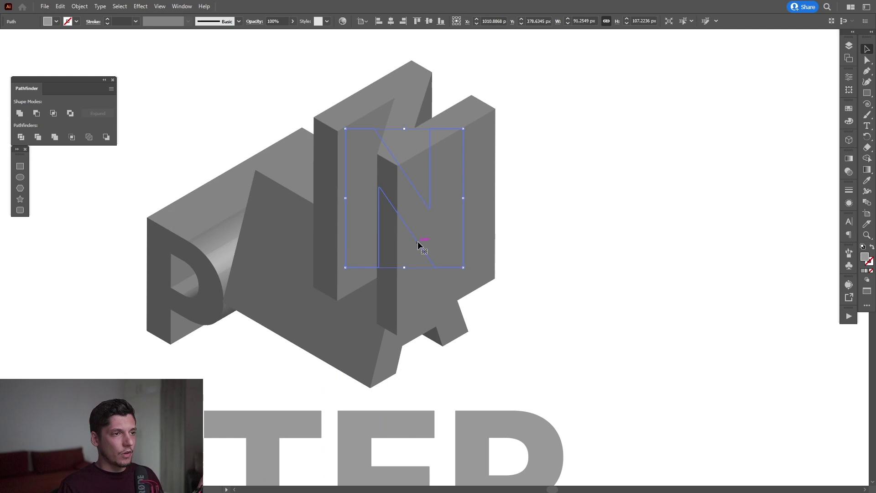
Send the extruded N to the back behind P and A, and move it into place.
right_click(442, 197)
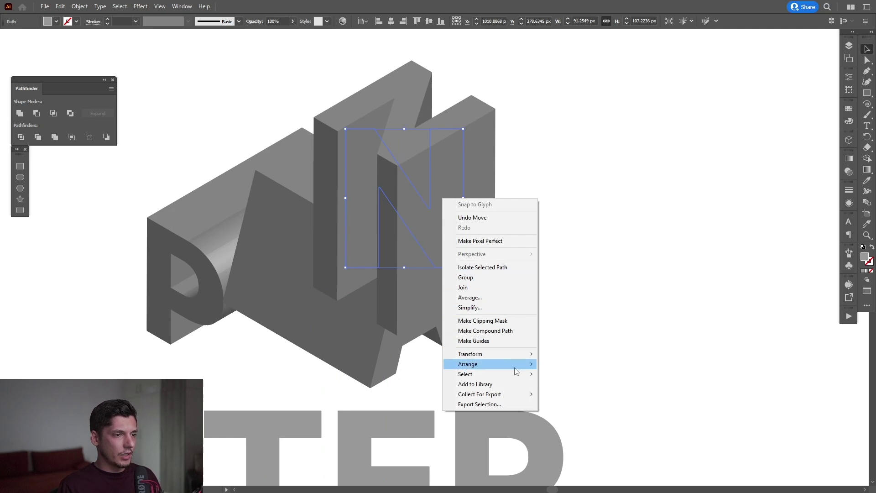
mouse_move(525, 368)
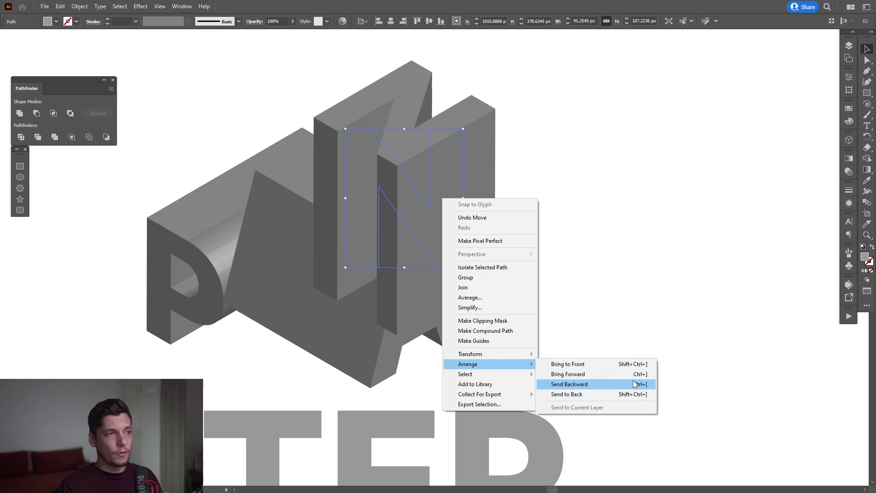
click(615, 394)
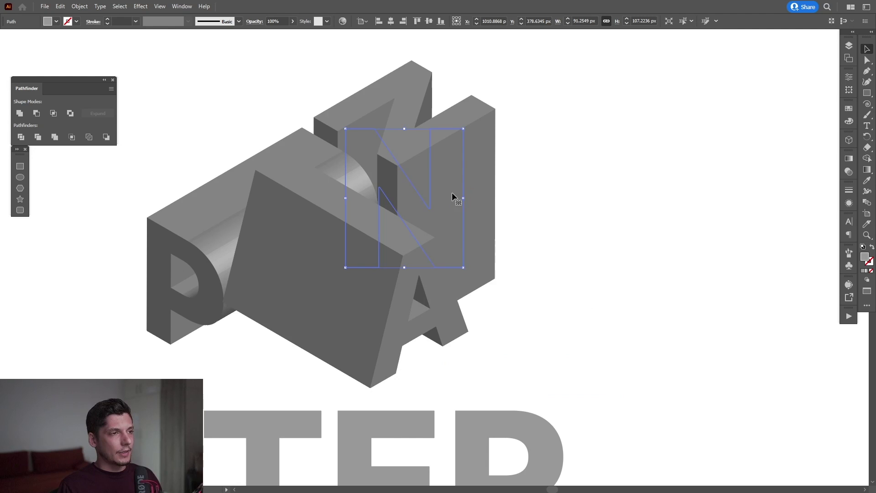
drag(452, 193, 489, 229)
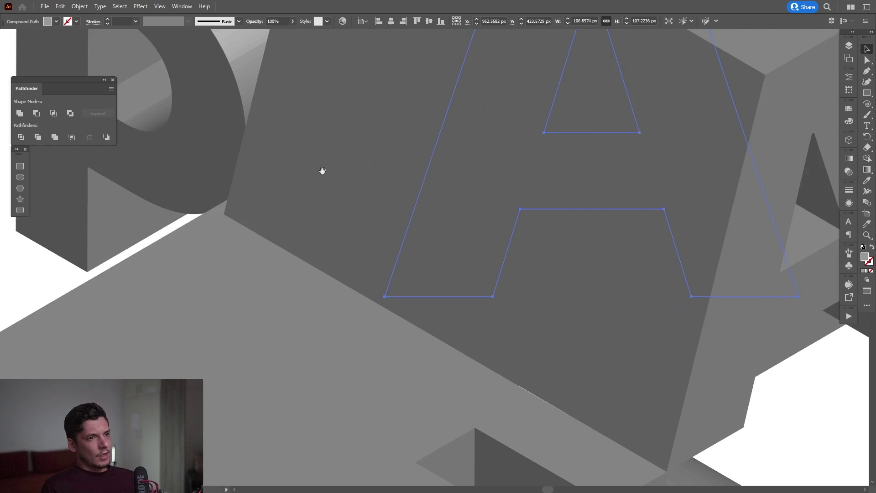
scroll(322, 172, down, 2)
scroll(327, 147, up, 3)
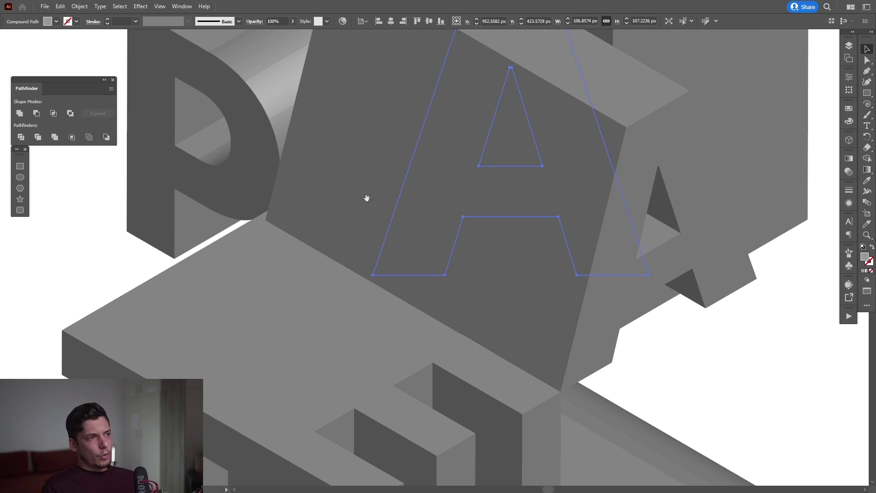
scroll(367, 198, up, 2)
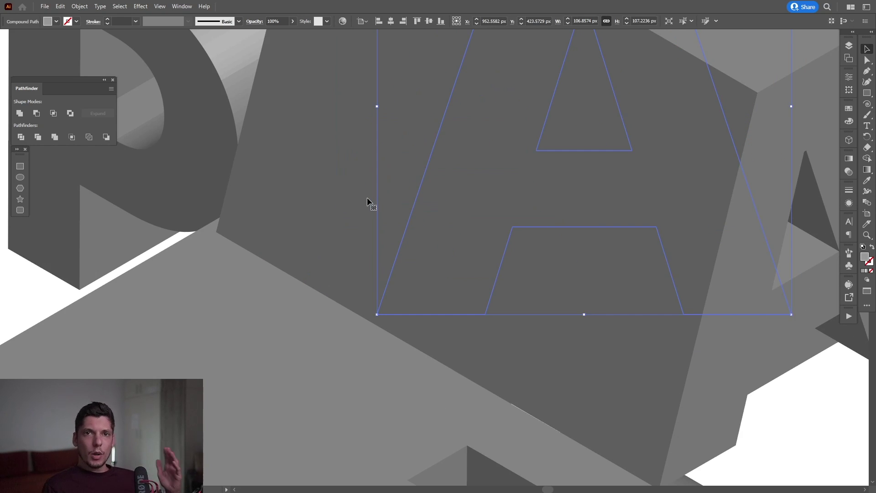
scroll(367, 197, down, 2)
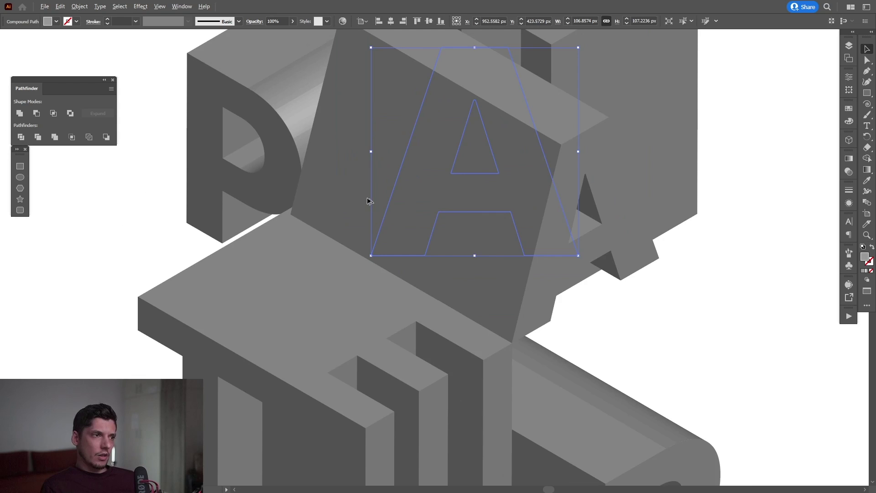
Reopen the A's Extrude & Bevel from the Appearance panel and raise its depth to 166 pt.
scroll(367, 198, up, 2)
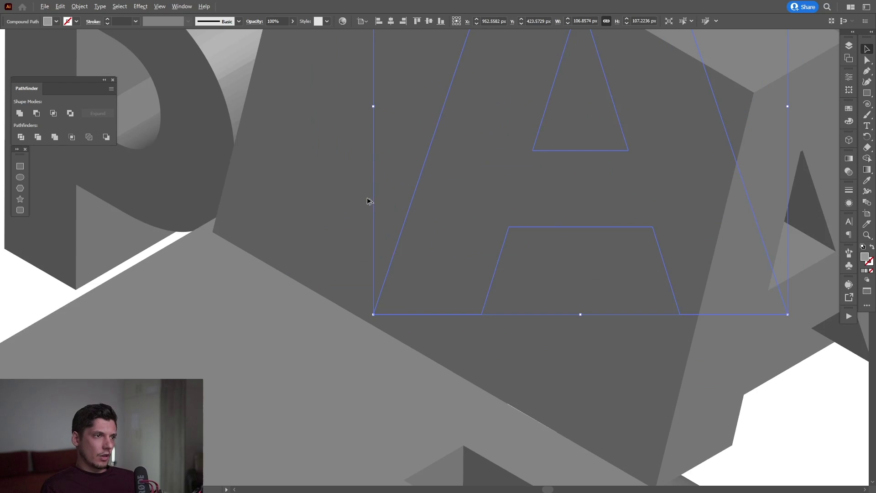
click(849, 205)
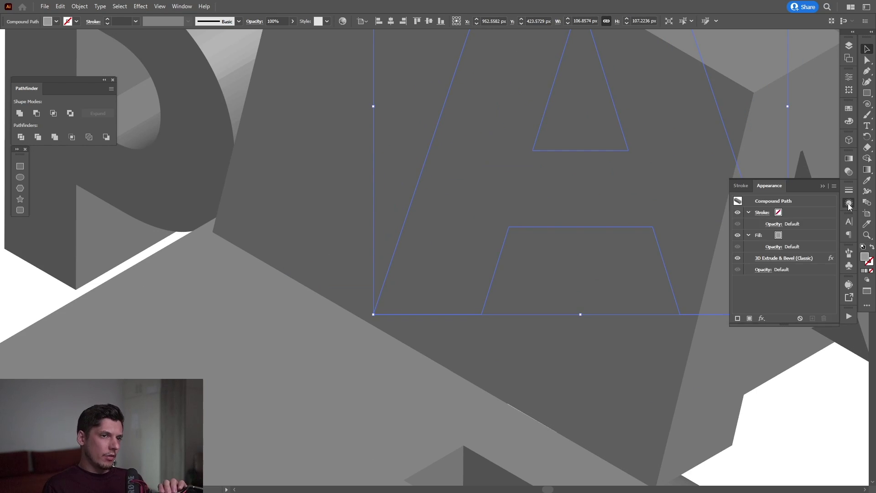
click(182, 6)
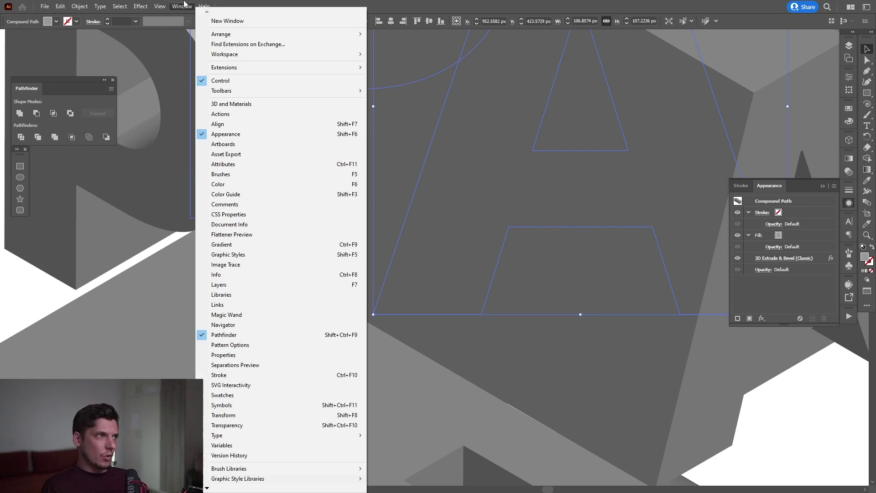
click(299, 136)
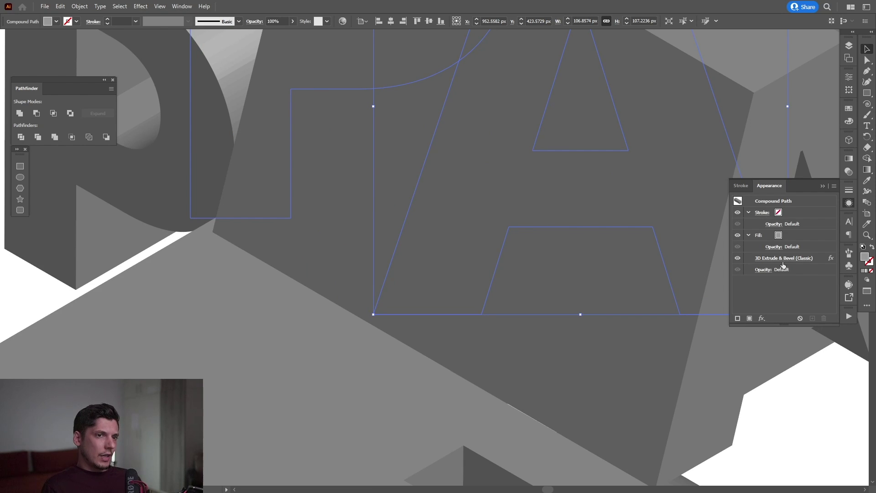
click(767, 259)
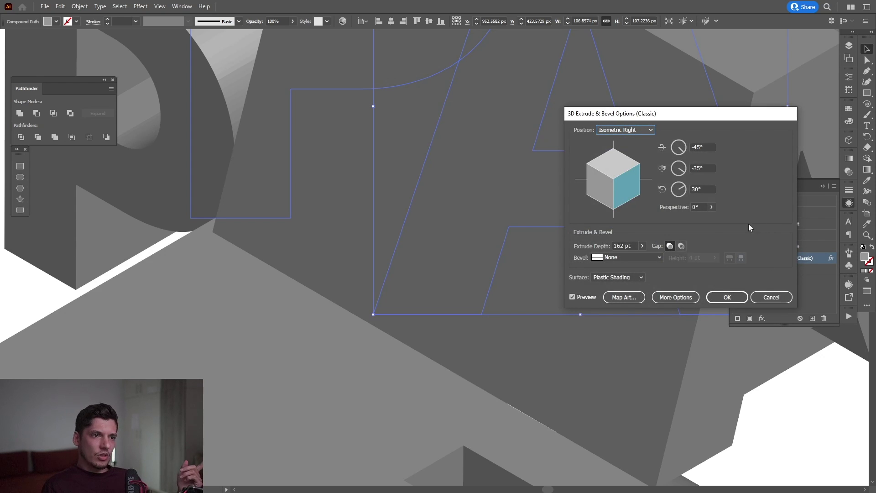
click(628, 246)
key(Up)
key(Up)
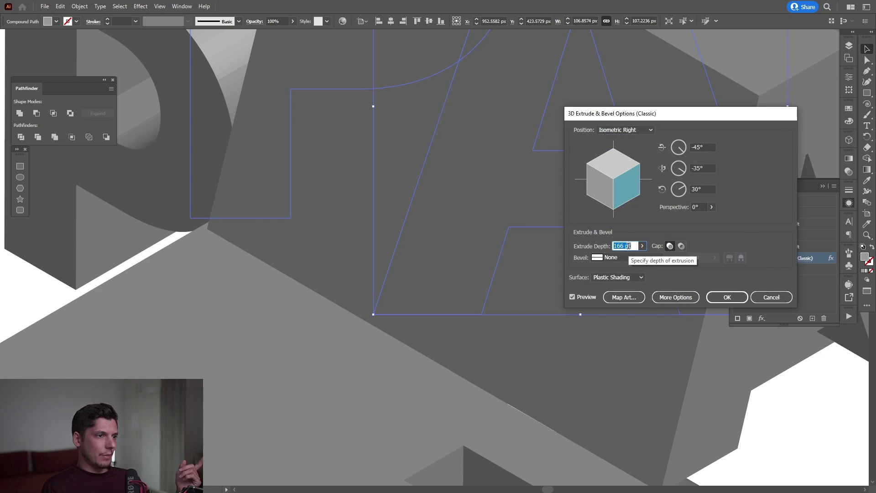
key(Up)
key(Up)
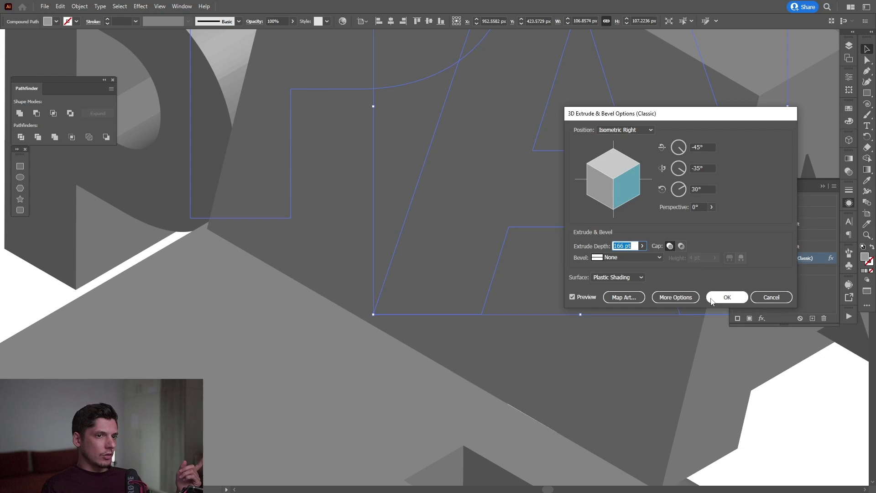
click(726, 298)
click(791, 402)
Drag the extruded letters, shifting the A about 15 px, so all six interlock tightly.
key(ctrl+0)
drag(492, 302, 565, 239)
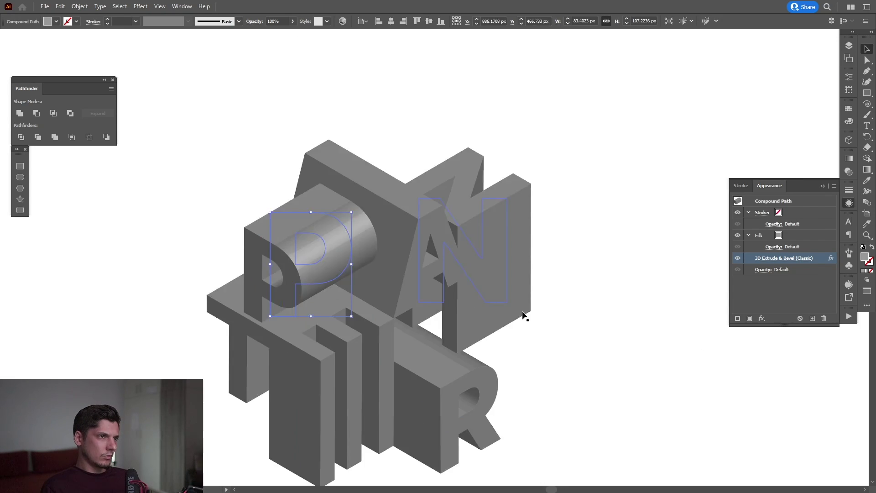
click(560, 327)
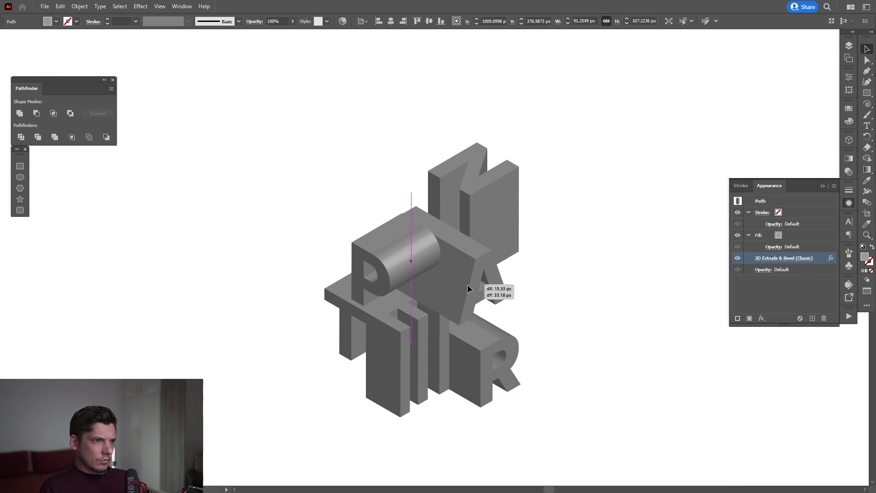
drag(467, 284, 567, 244)
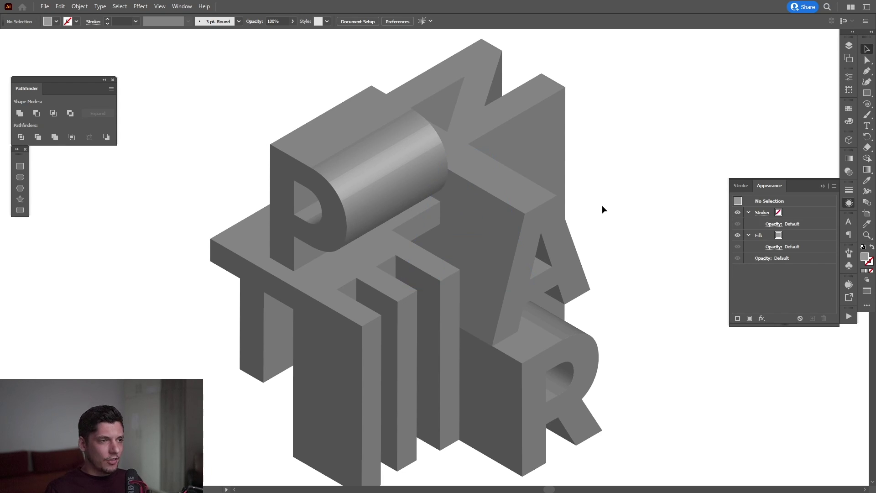
mouse_move(603, 206)
mouse_down()
mouse_move(616, 196)
mouse_move(591, 196)
mouse_up()
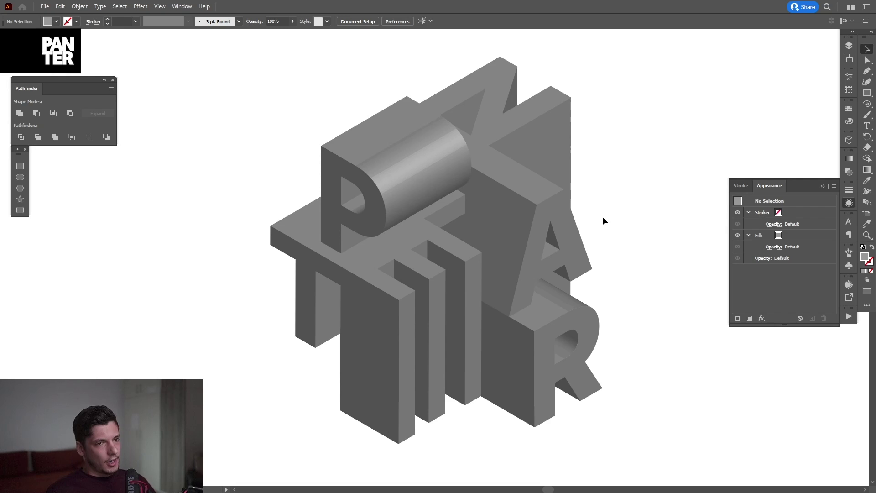
Select all six extruded letters and expand their 3D effects into flat shapes.
drag(401, 349, 248, 416)
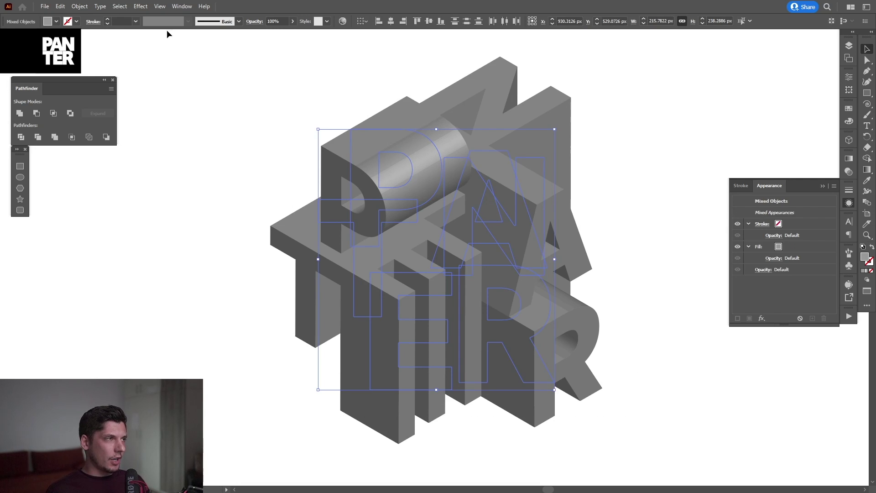
click(79, 6)
click(115, 124)
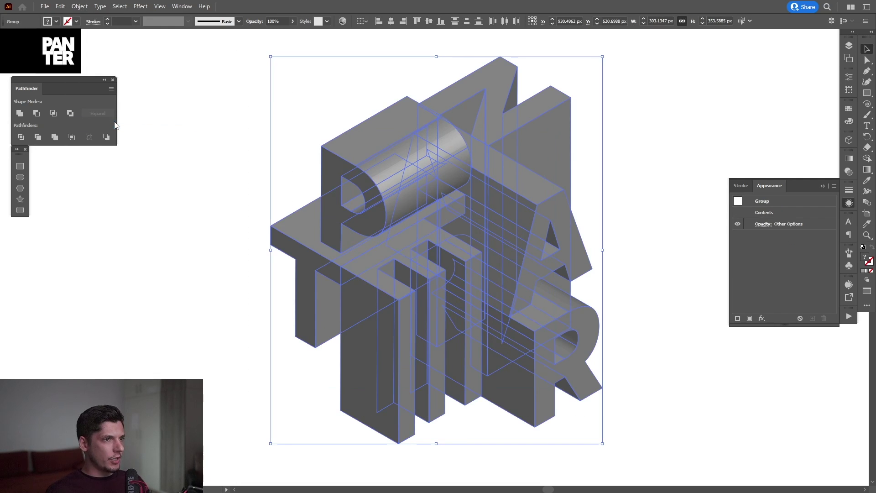
Ungroup the expanded lettering into separate letter groups and deselect everything.
right_click(468, 179)
key(Escape)
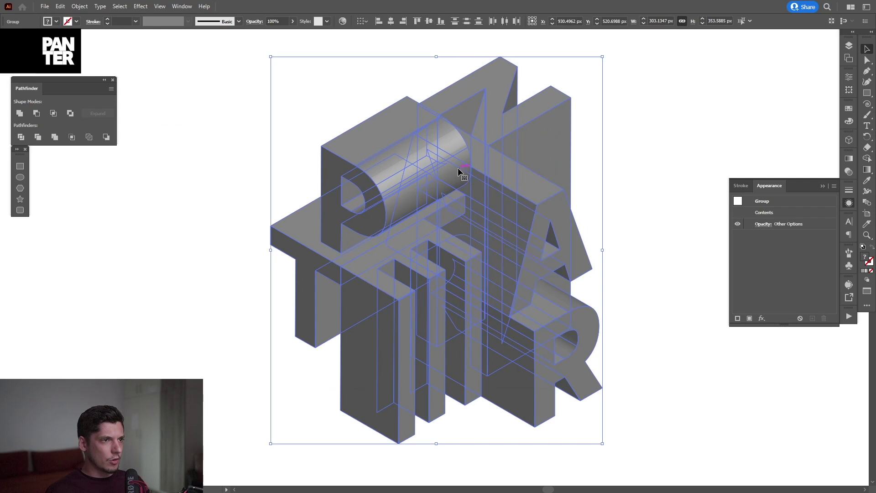
right_click(458, 168)
click(484, 247)
right_click(471, 204)
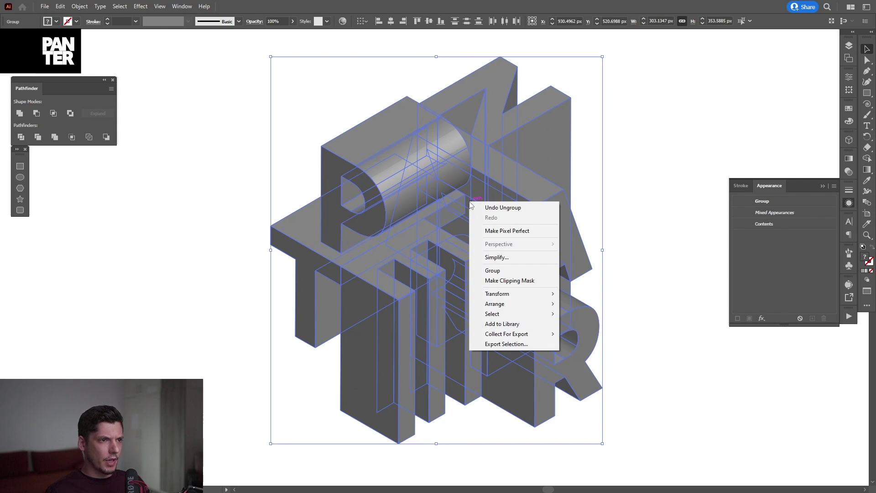
click(678, 161)
Inspect the P's front face and curved cylinder pieces, undoing the test move, and select the shading group.
scroll(319, 221, up, 3)
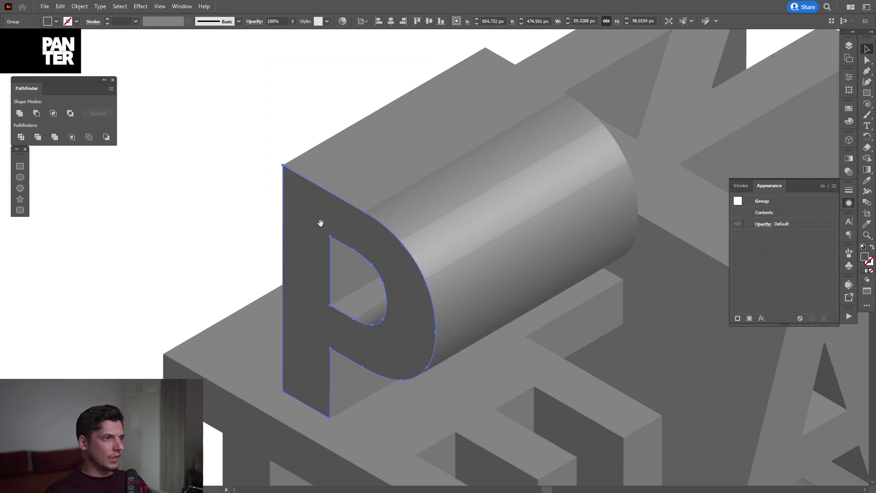
click(407, 210)
drag(407, 209, 239, 167)
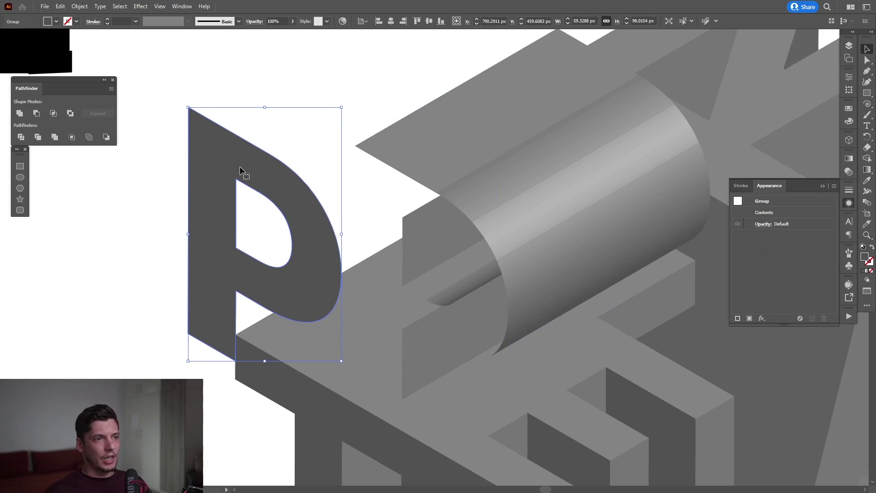
key(ctrl+z)
drag(325, 163, 354, 189)
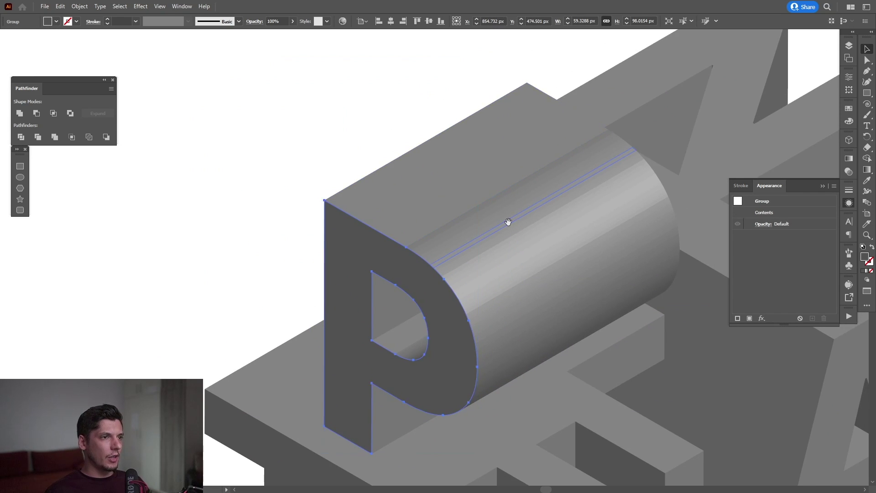
scroll(508, 222, up, 1)
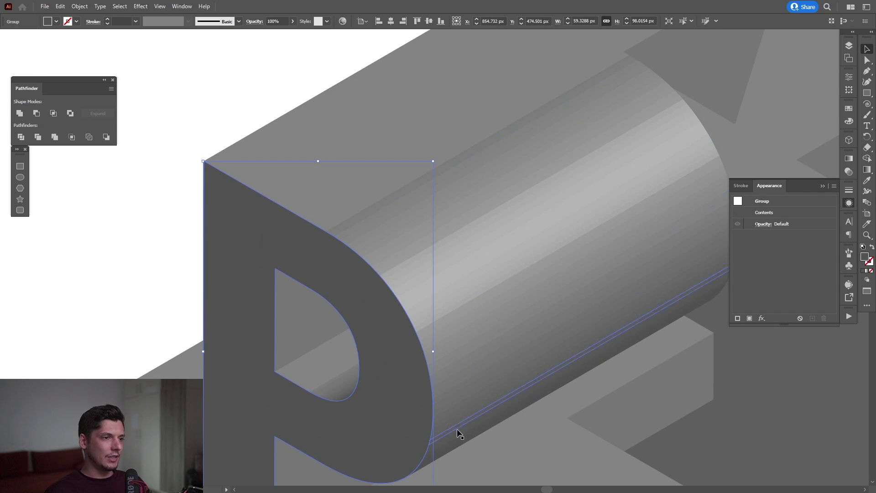
drag(405, 227, 385, 215)
click(423, 258)
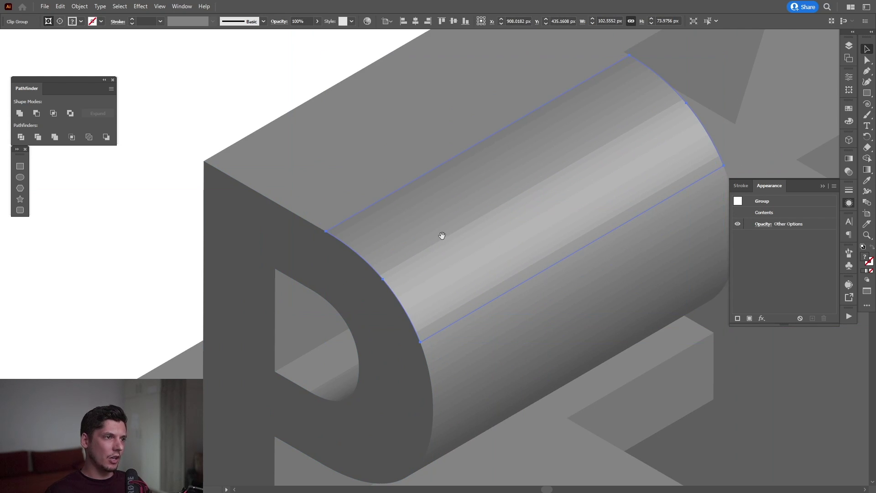
drag(442, 235, 418, 195)
scroll(396, 190, up, 2)
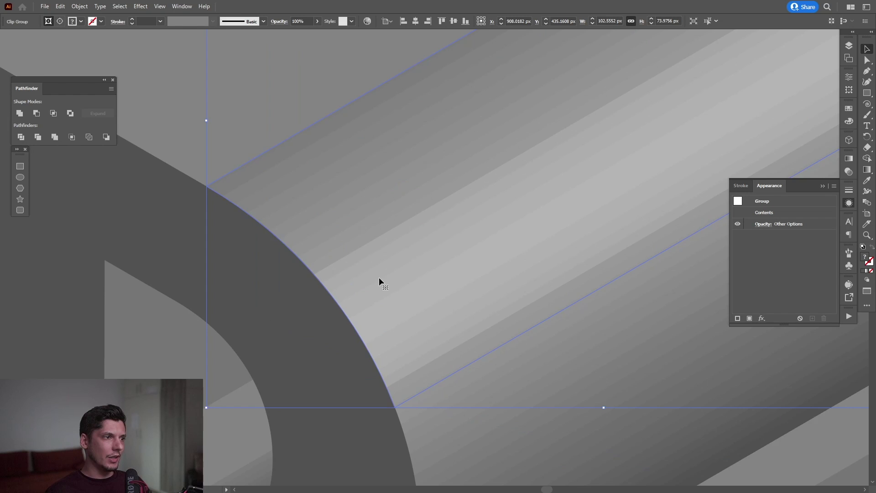
scroll(380, 281, down, 1)
scroll(431, 246, down, 2)
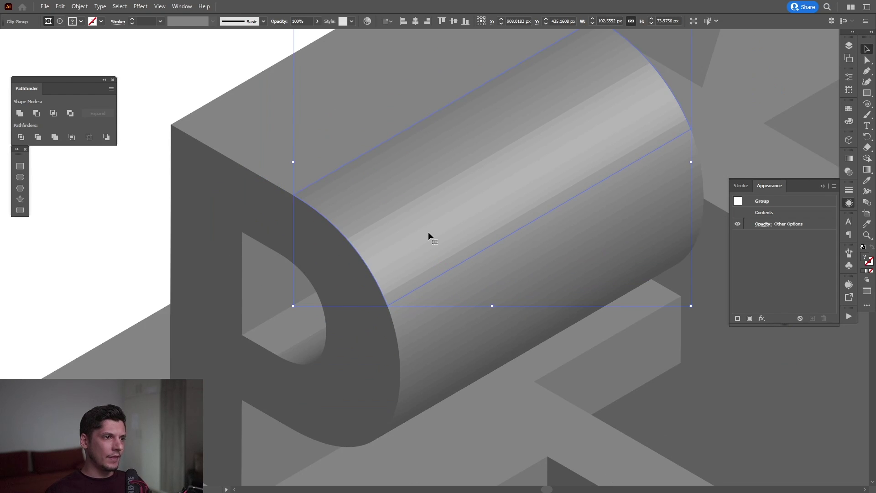
Release the P cylinder's clipping mask and unite its shading stripes into one shape.
right_click(419, 196)
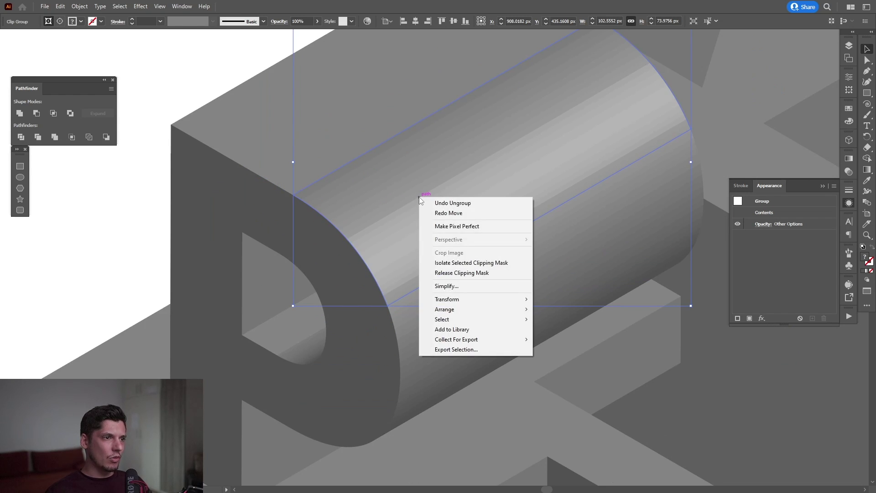
click(475, 273)
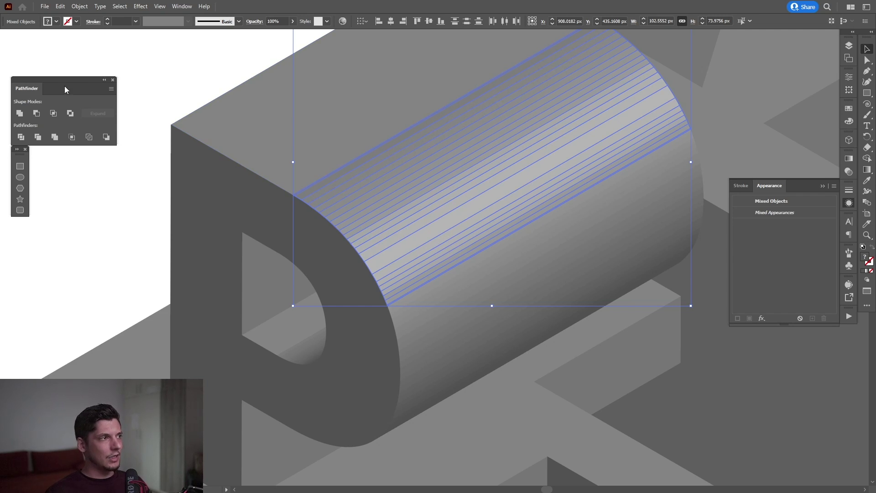
click(19, 113)
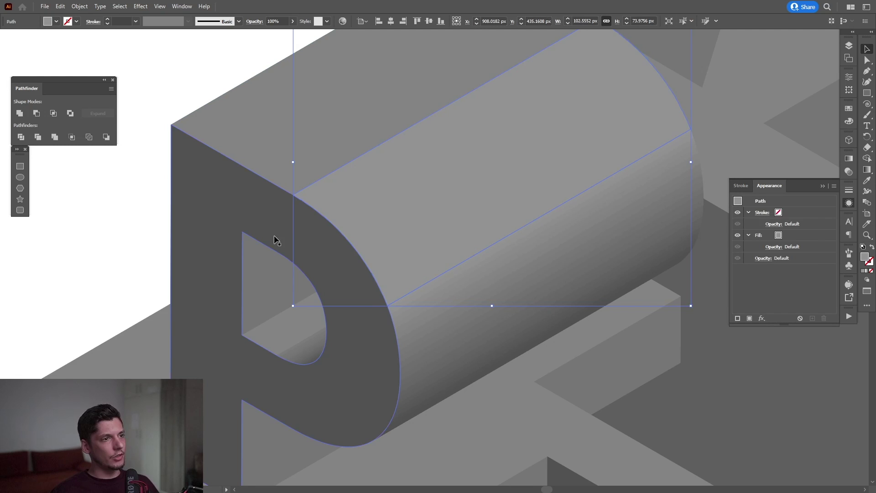
drag(274, 241, 247, 210)
shift+click(453, 240)
right_click(454, 240)
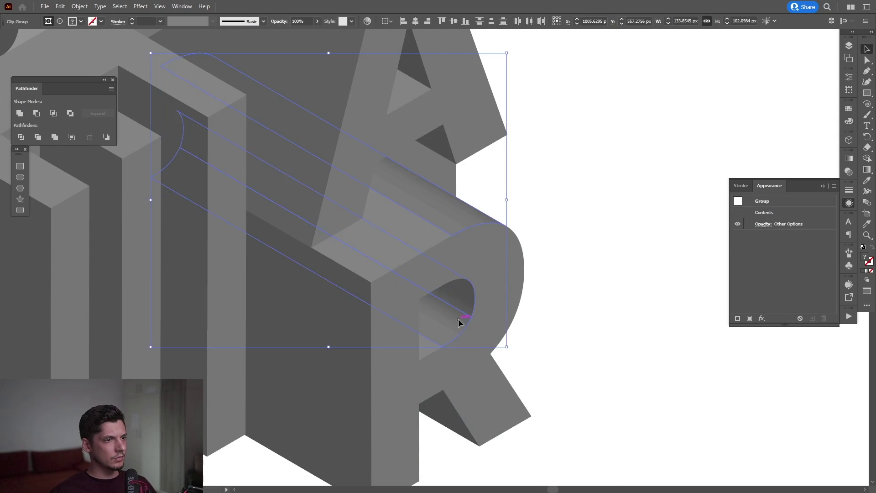
scroll(487, 308, down, 8)
click(619, 262)
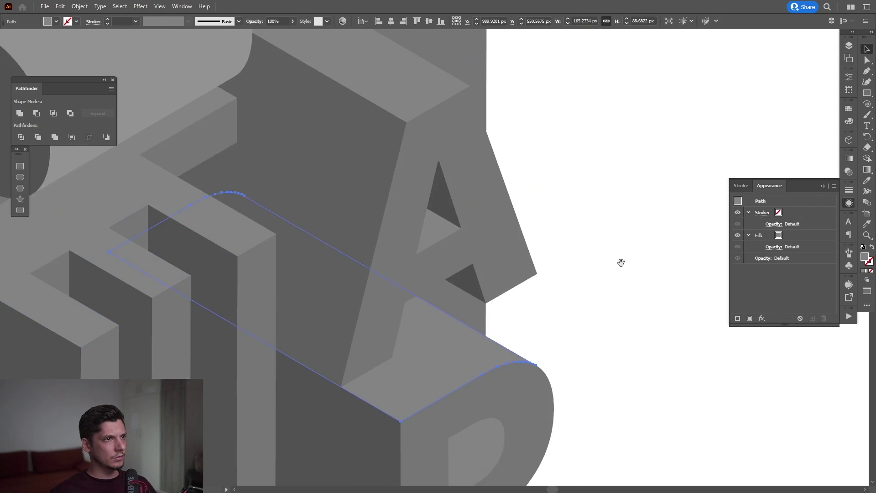
drag(640, 424, 223, 53)
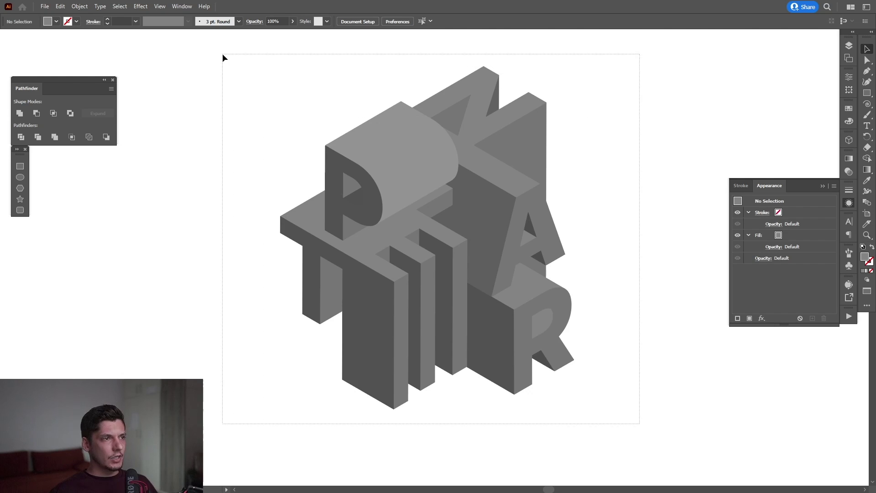
Fill all the lettering with black and raise the outline stroke weight to 0.75 pt.
click(850, 108)
click(756, 132)
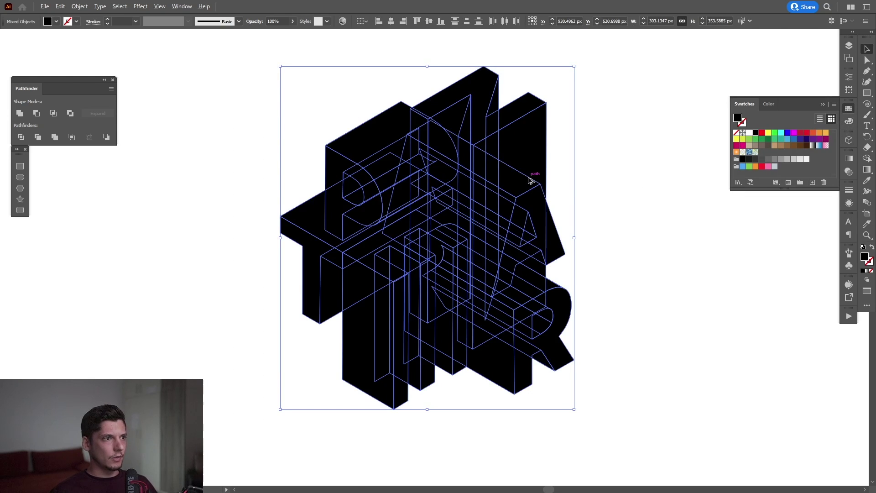
scroll(528, 179, up, 2)
click(849, 191)
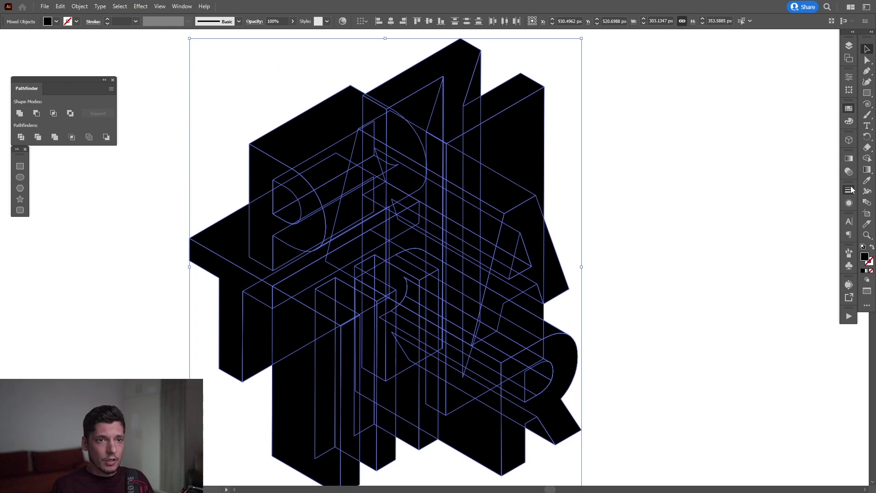
click(786, 199)
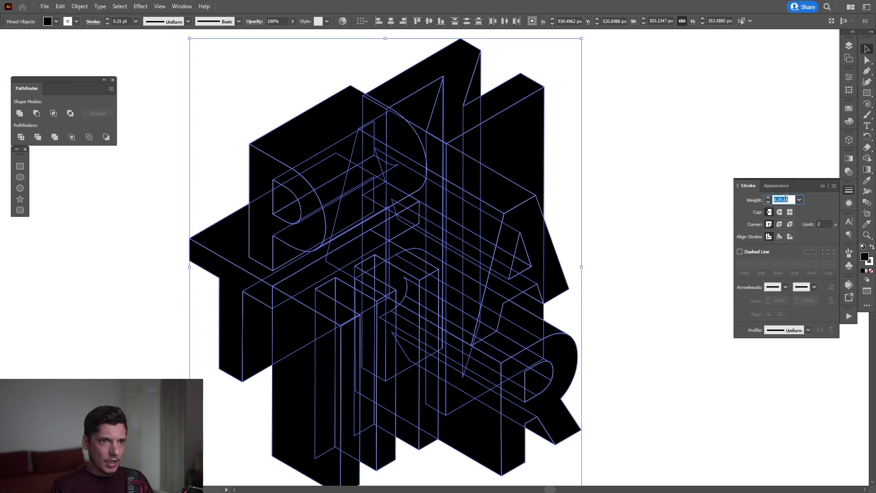
key(Up)
key(Up)
click(636, 202)
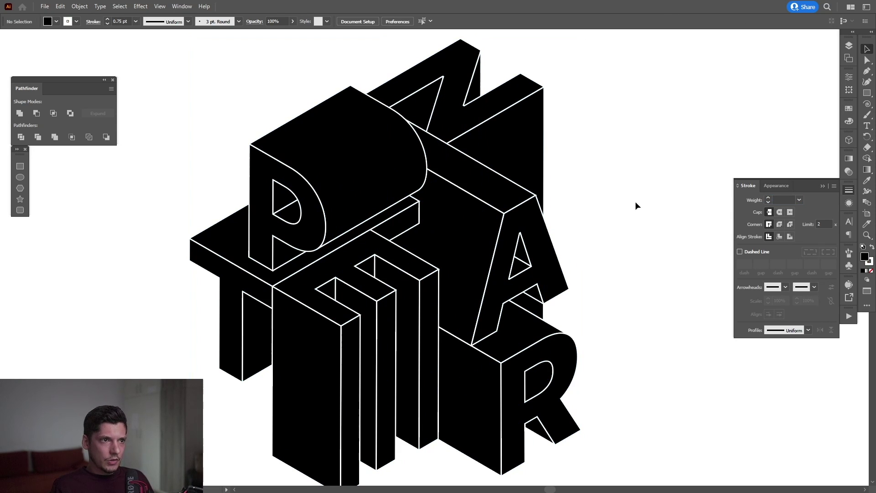
Reselect all the lettering, keep the outline white, and set Round Join on the stroke corners.
drag(658, 62, 231, 481)
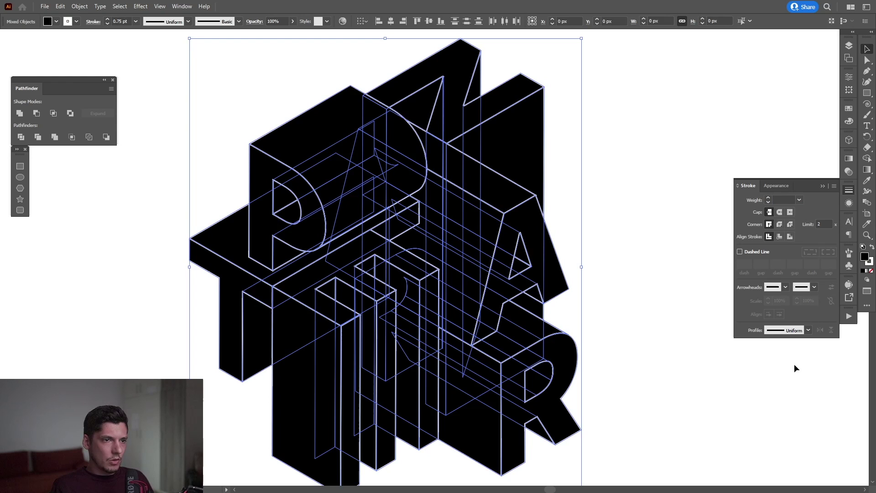
click(868, 263)
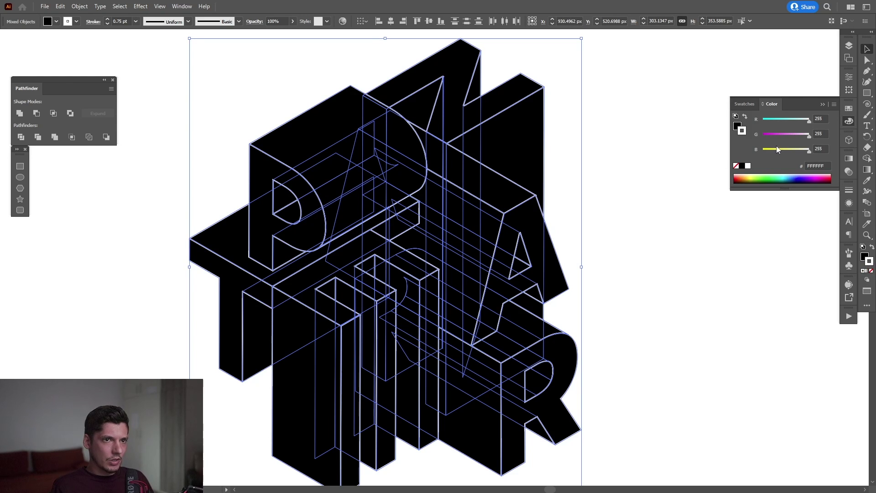
click(849, 191)
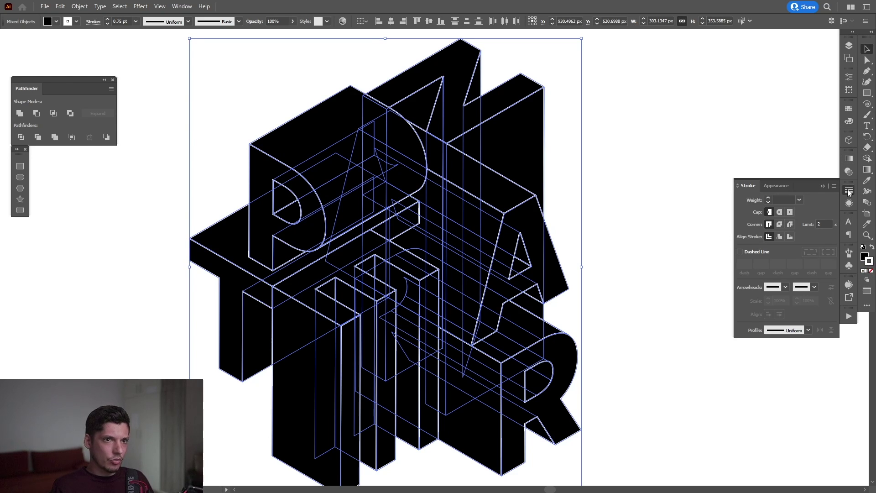
scroll(571, 298, up, 10)
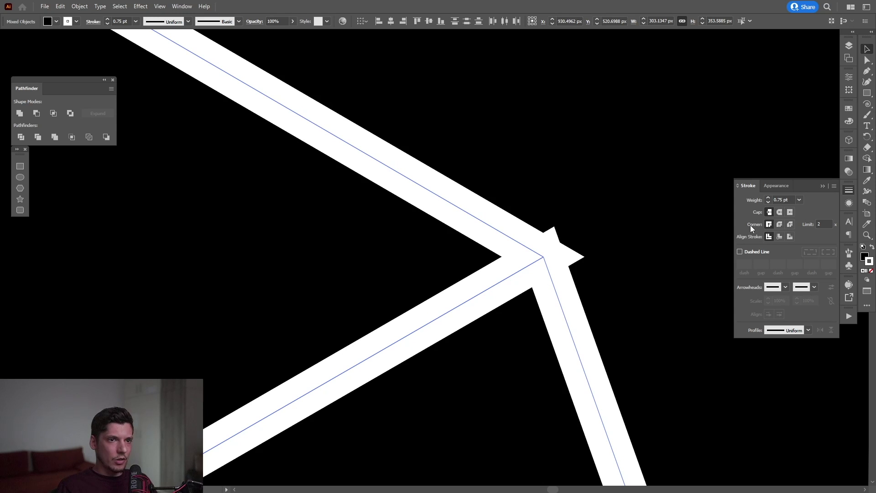
click(776, 226)
scroll(554, 272, down, 5)
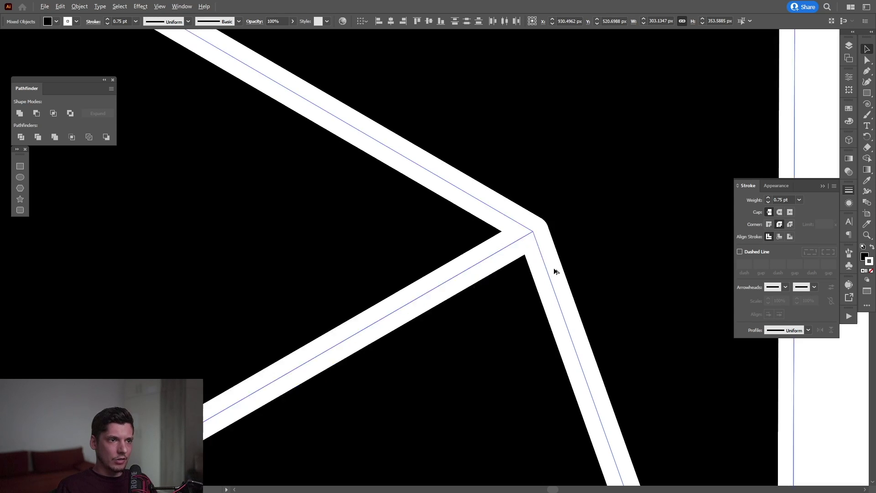
scroll(386, 289, down, 10)
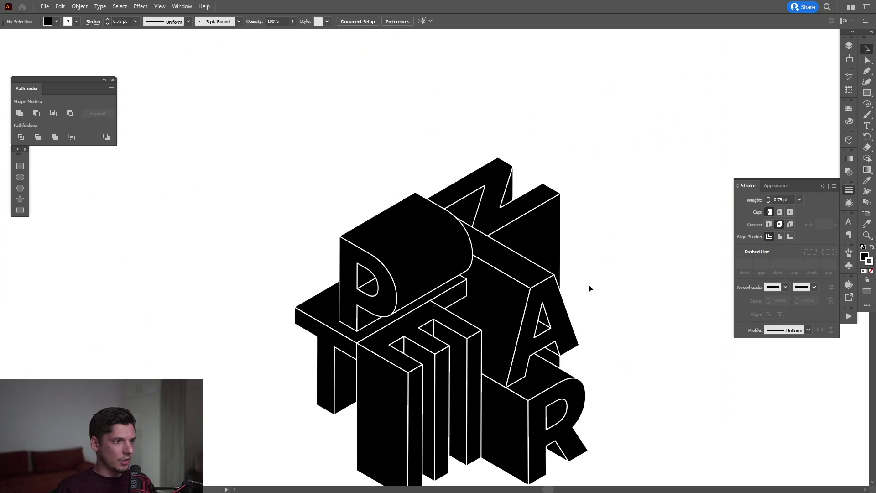
Deselect everything to view the white-outlined PANTER lettering against black.
click(588, 284)
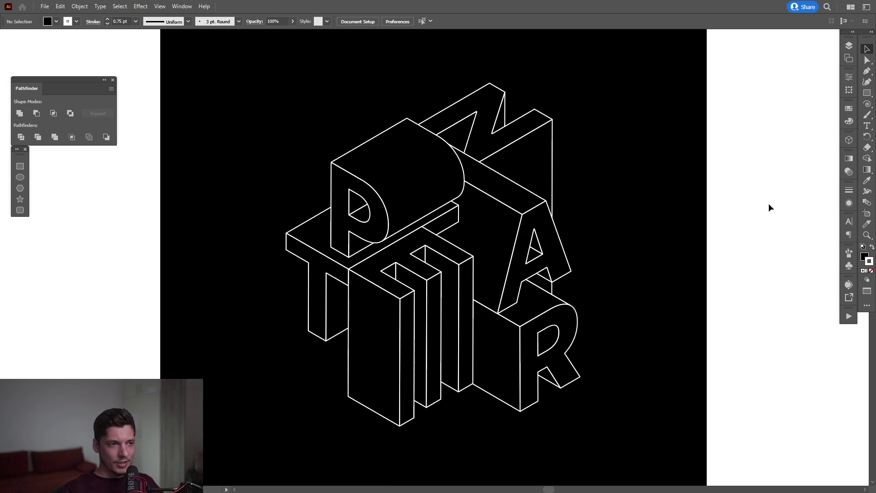